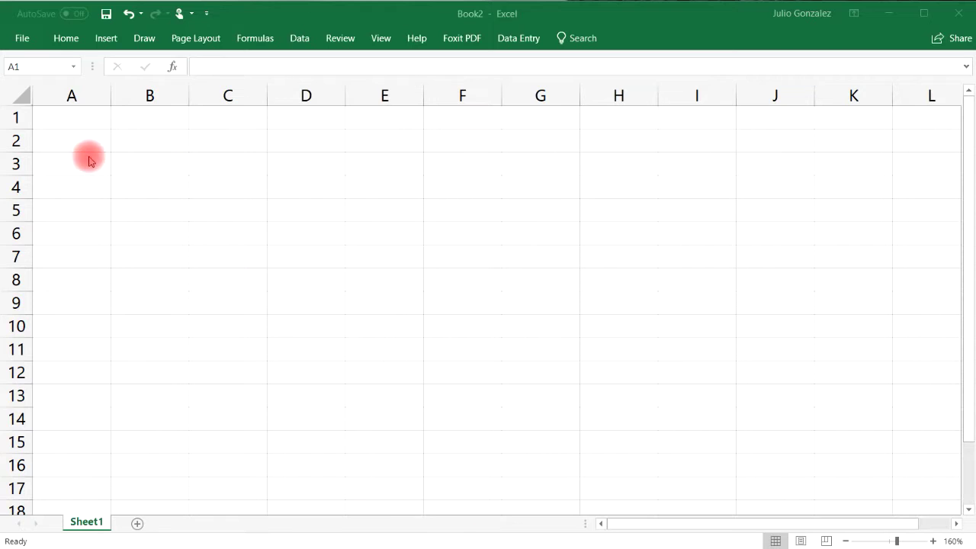
Step: Enter the headings Column 1, Column 2 and Division: in cells B2, C2 and D2
left_click(159, 142)
type("Column 1")
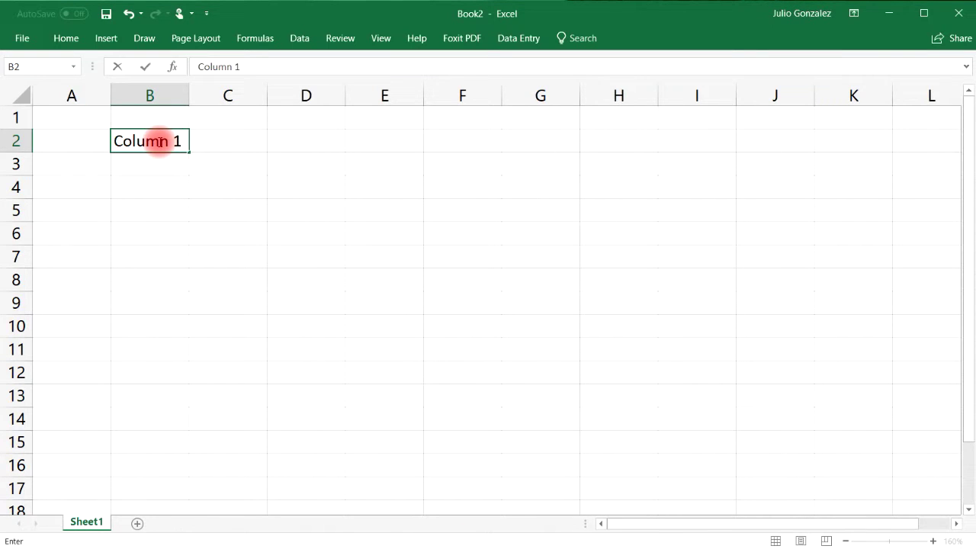
key("Tab")
type("Column")
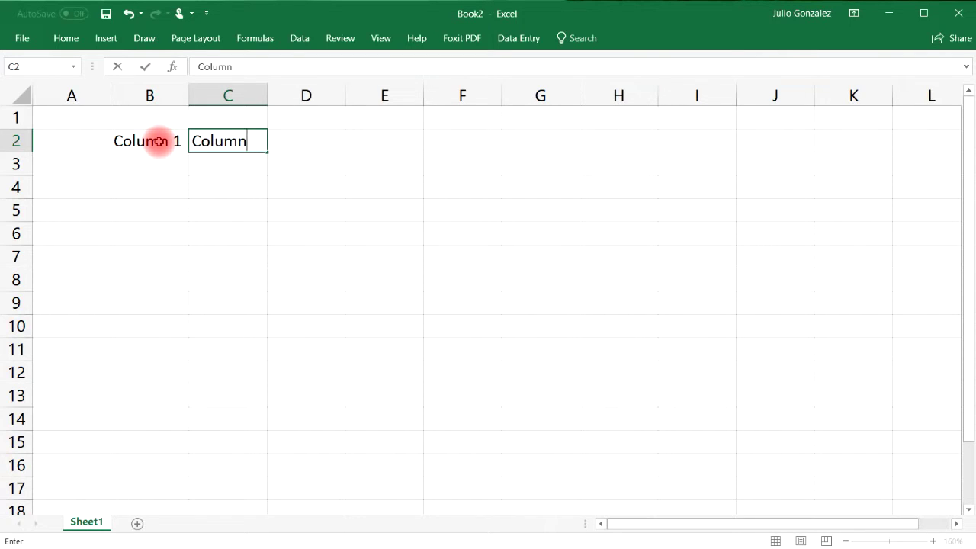
type(" 2")
key("Tab")
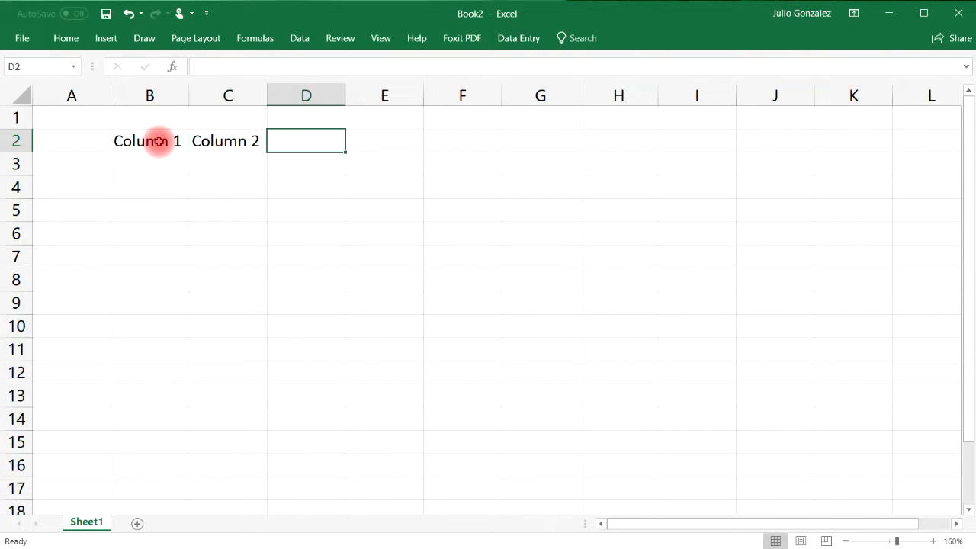
type("Division")
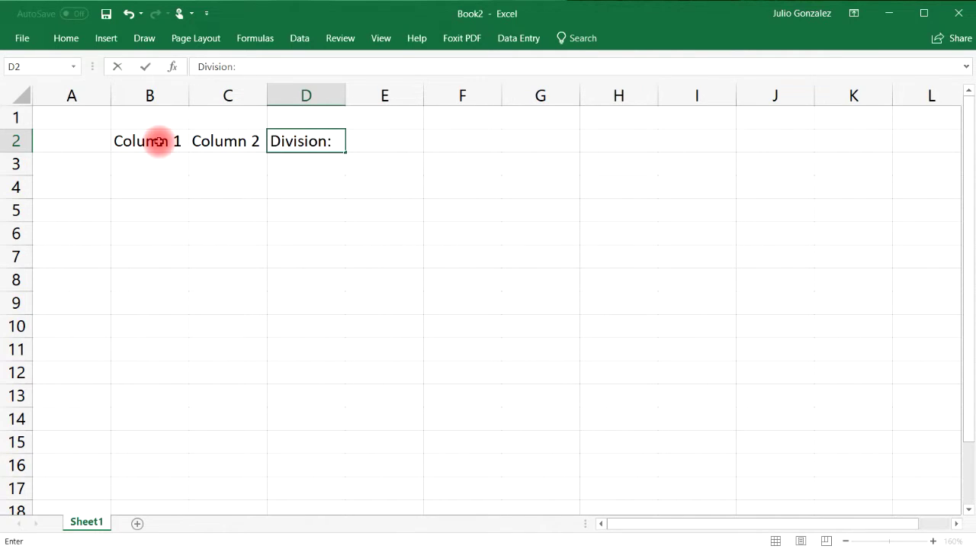
type(":")
key("Return")
key("Left")
key("Left")
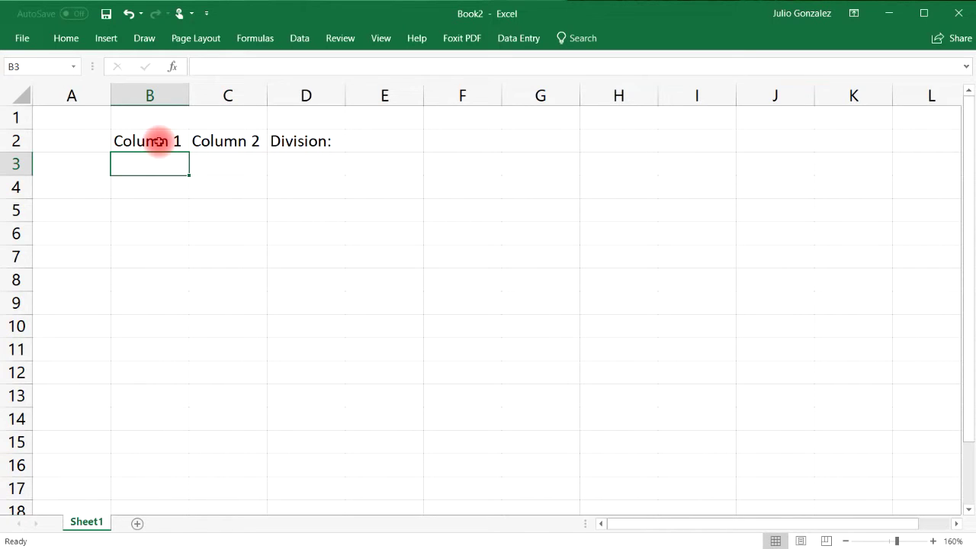
Step: Enter 350, 425, 745, 824, 960, 146 and 328 into B3:B9
type("350")
key("Return")
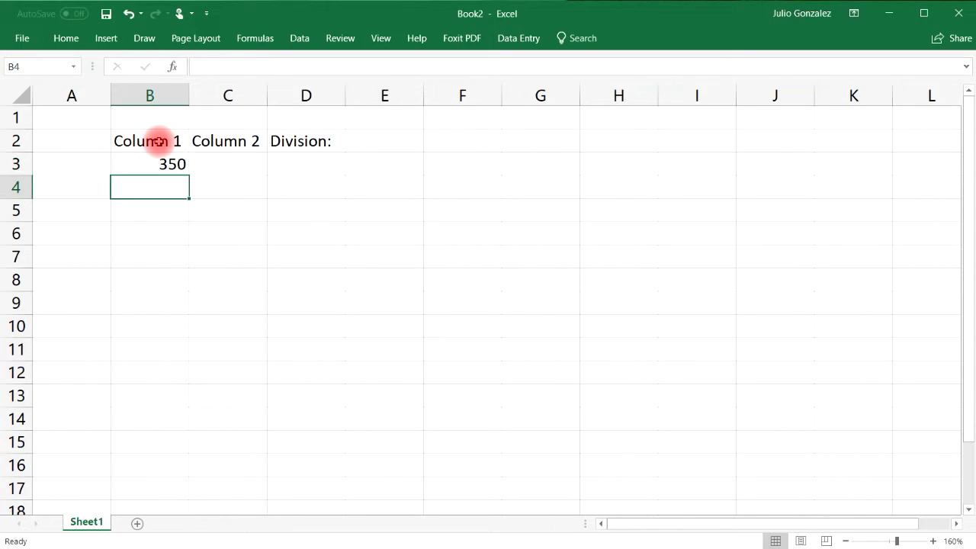
type("425")
key("Return")
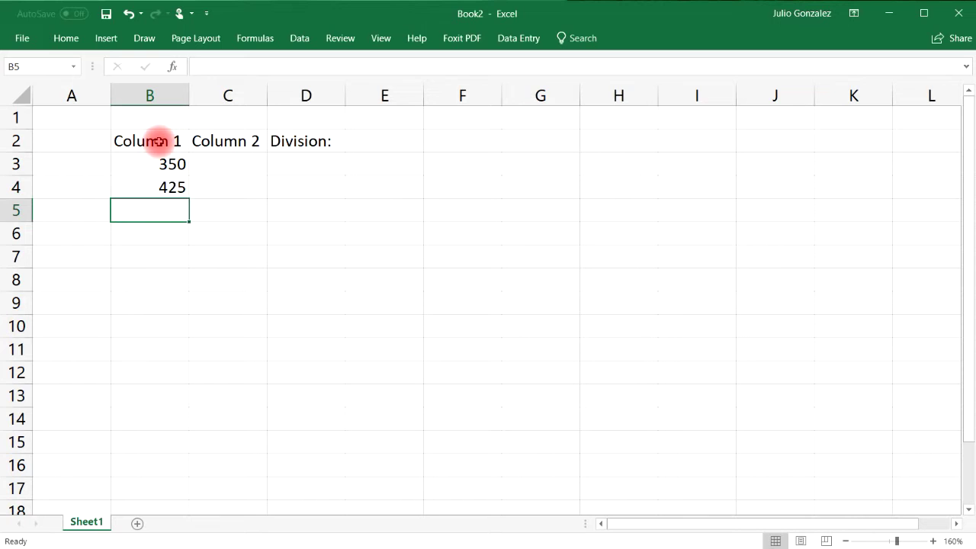
type("745")
key("Return")
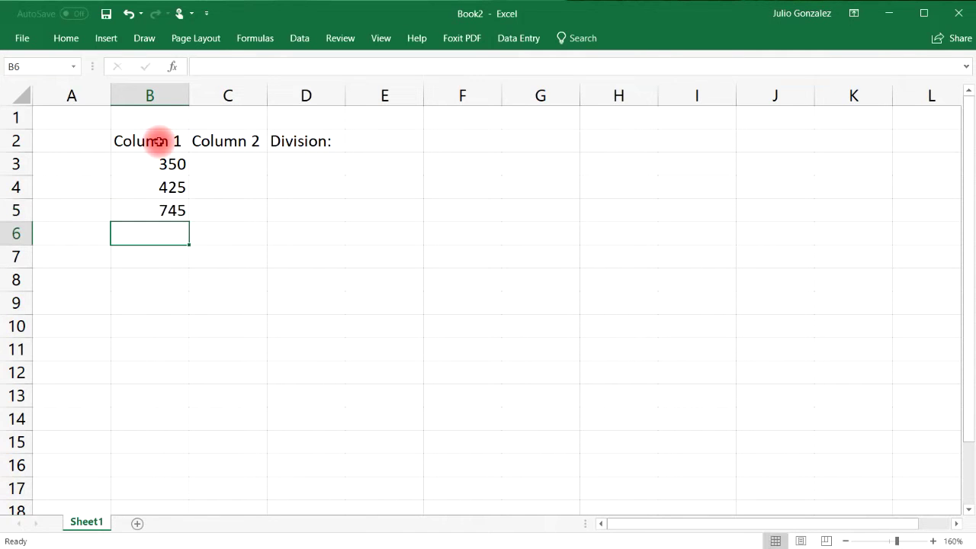
type("824")
key("Return")
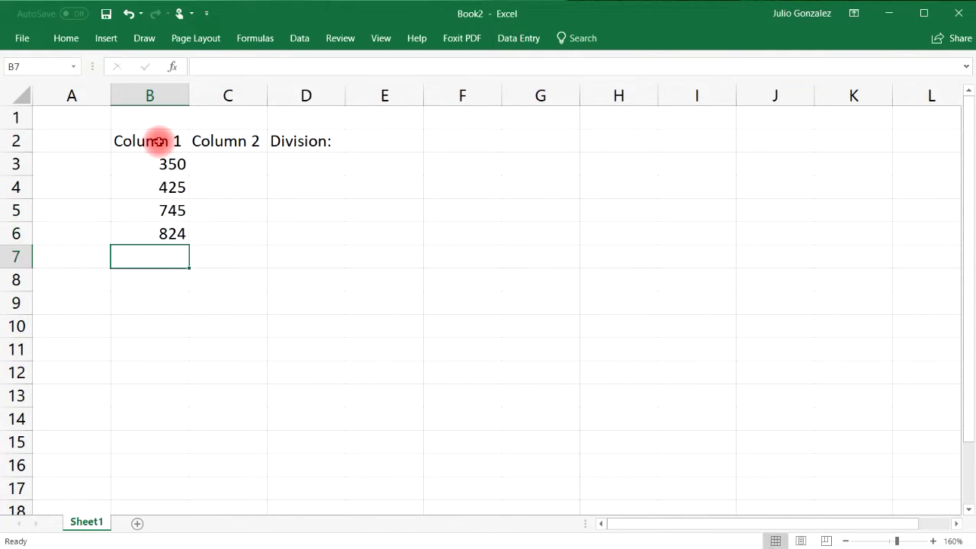
type("960")
key("Return")
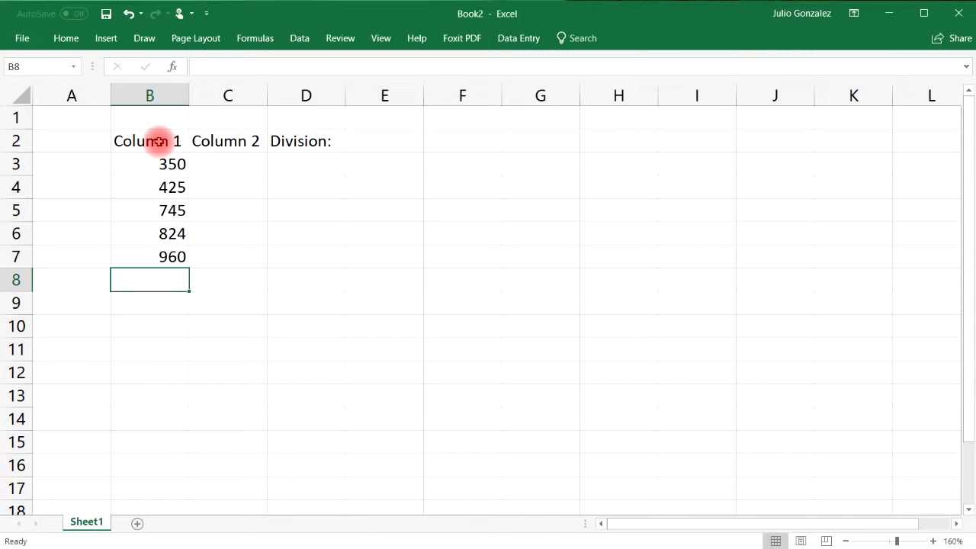
type("146")
key("Return")
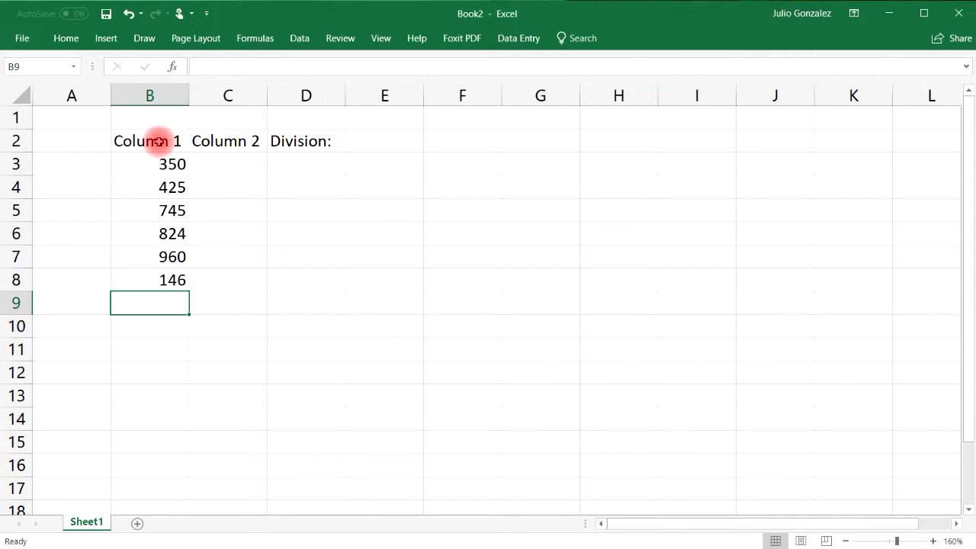
type("328")
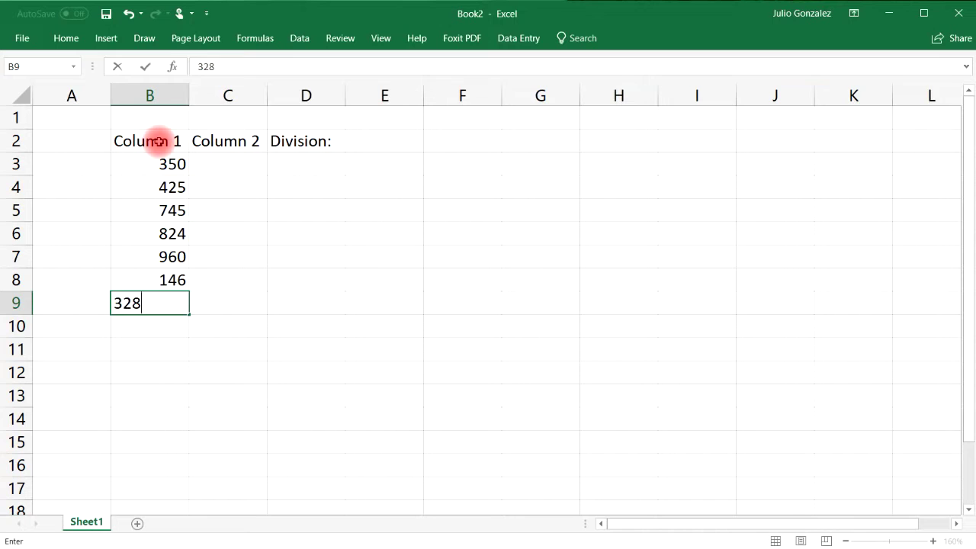
key("Tab")
Step: Enter the divisors 10, 25, 0, 8, 20, D and 15 into C3:C9
left_click(218, 163)
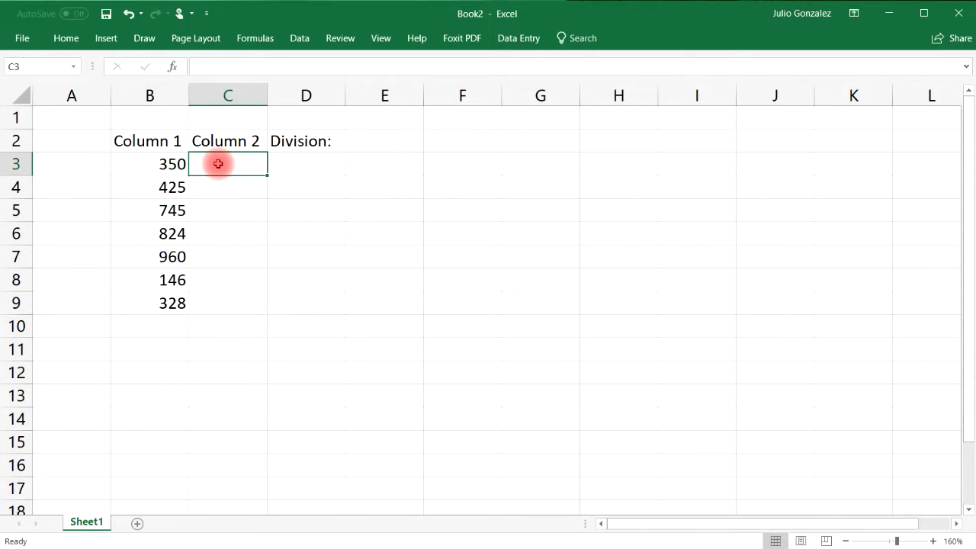
type("10")
left_click(225, 187)
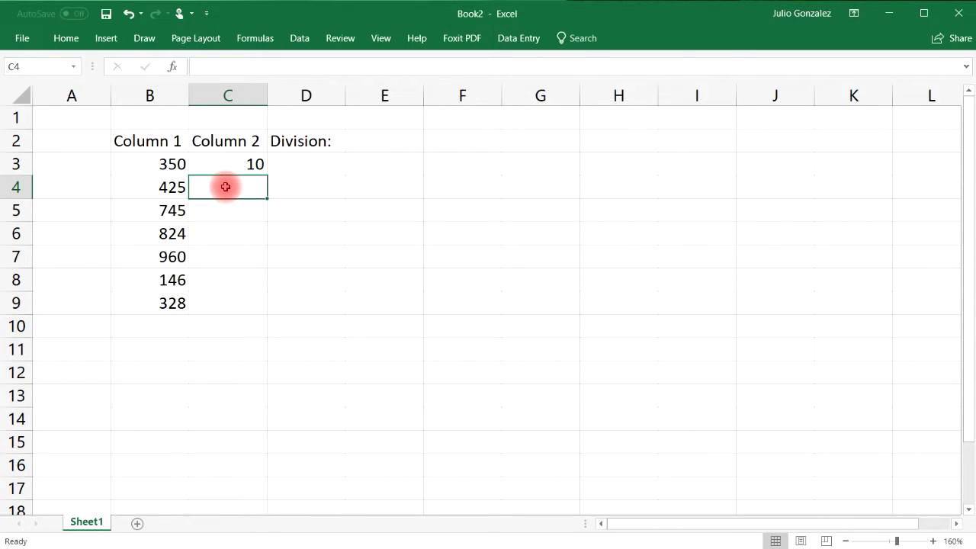
type("25")
left_click(246, 214)
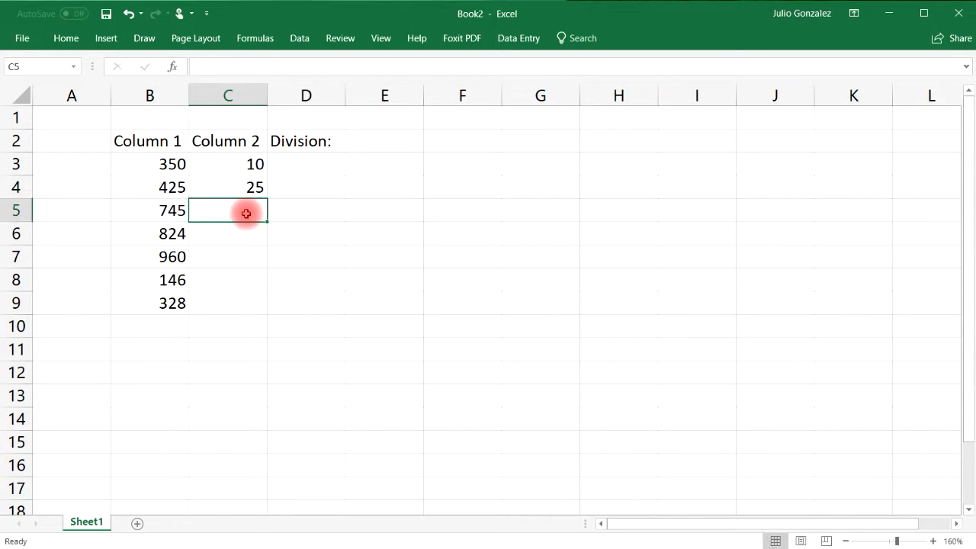
type("0")
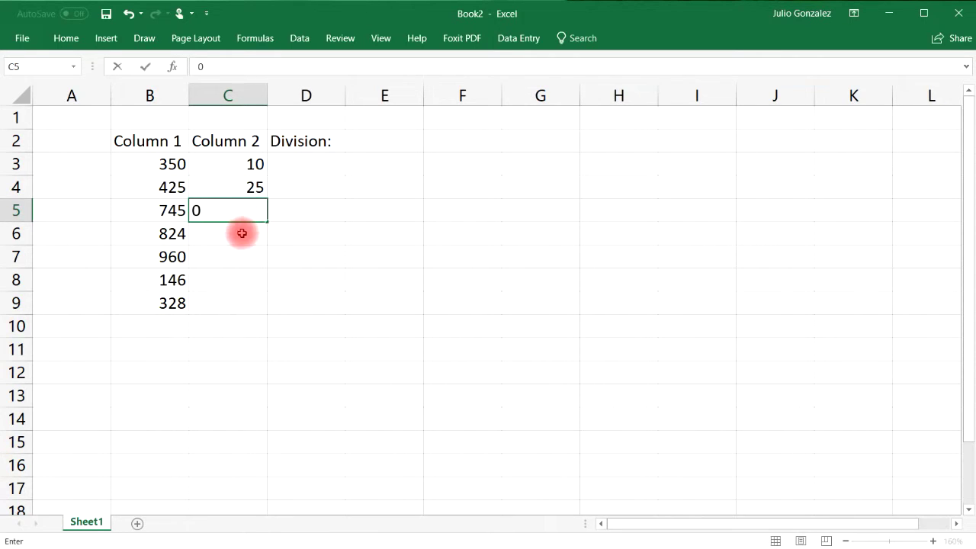
left_click(241, 233)
type("8")
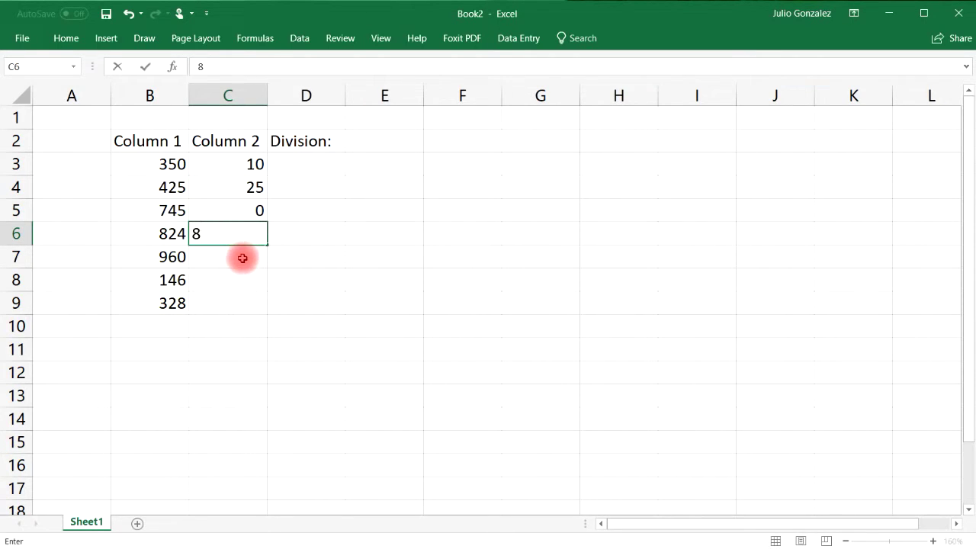
left_click(242, 258)
type("20")
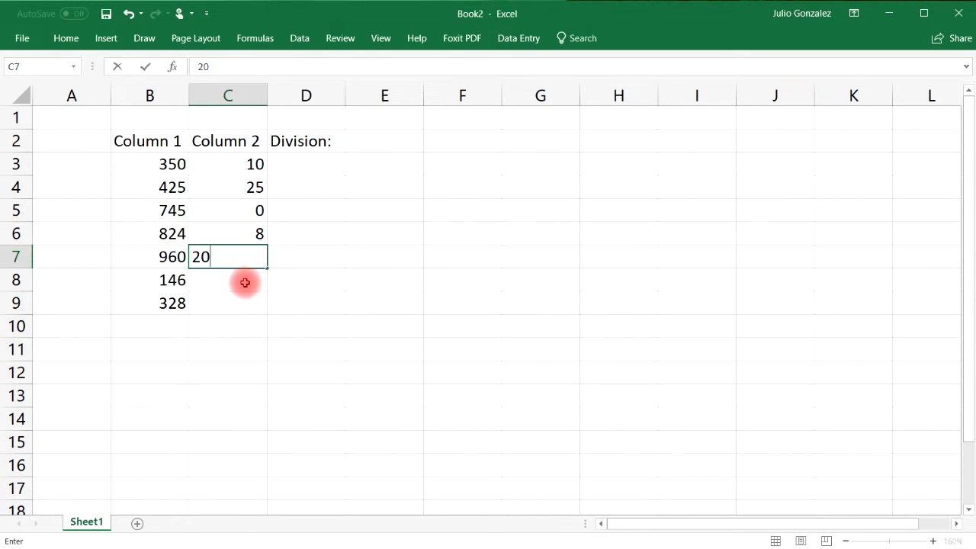
left_click(244, 280)
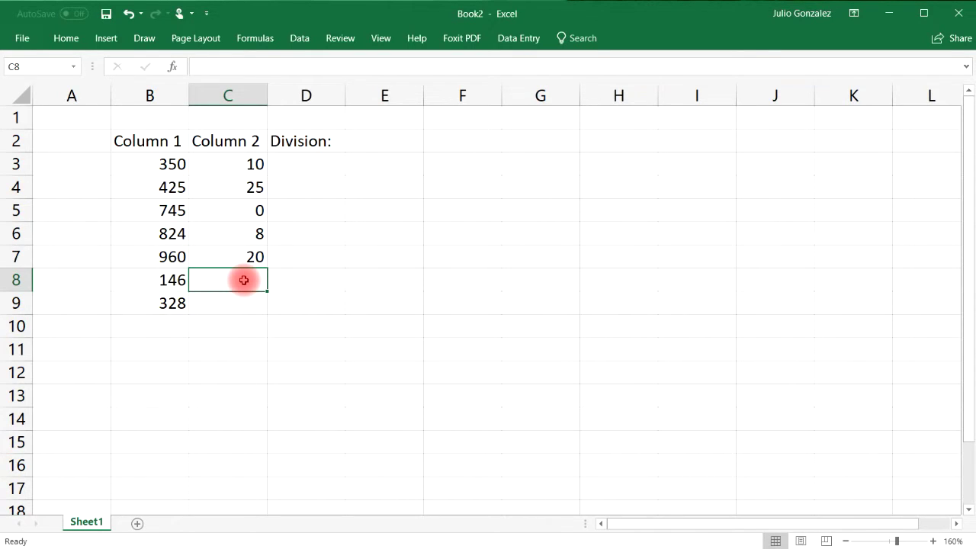
type("D")
left_click(253, 304)
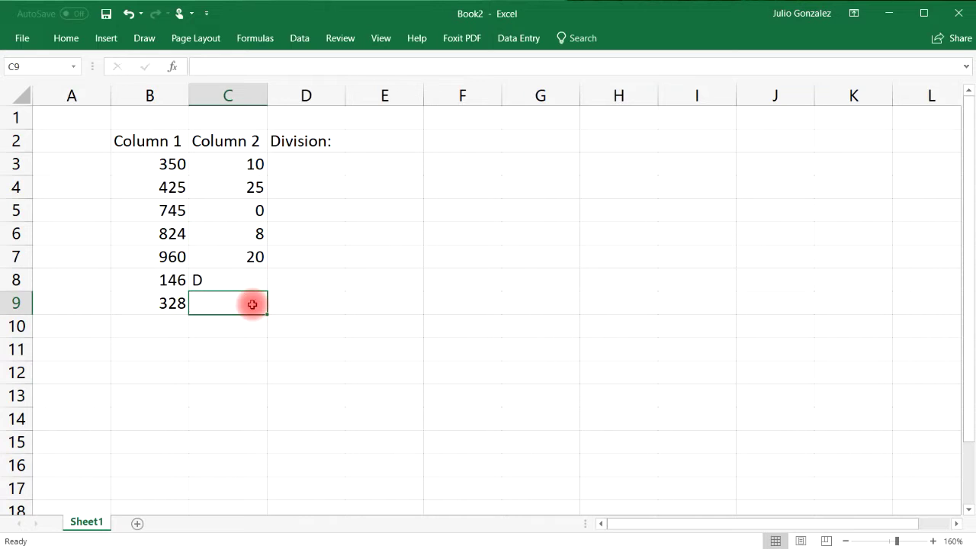
type("15")
left_click(239, 326)
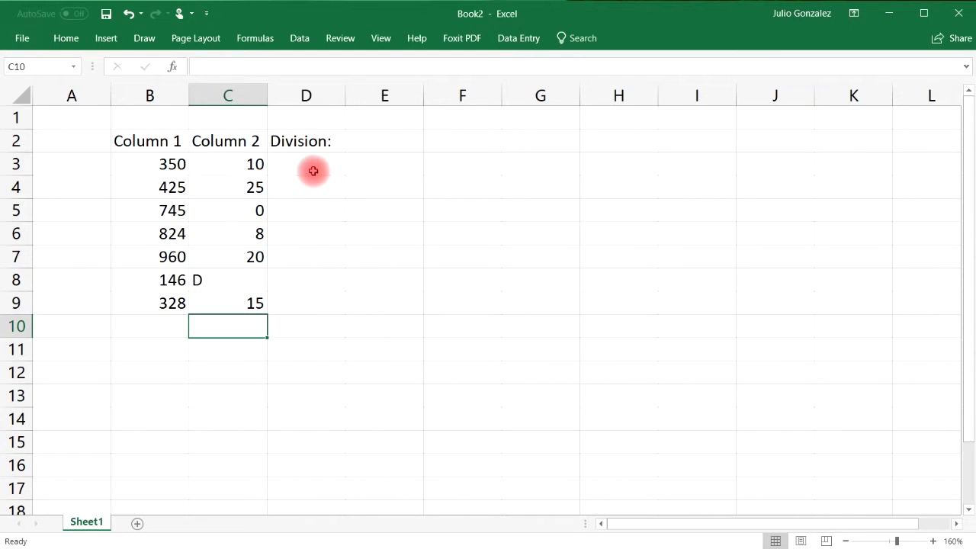
Step: Label A10 'Sum:' and total B3:B9 in B10 with =SUM, giving 3778
left_click(84, 328)
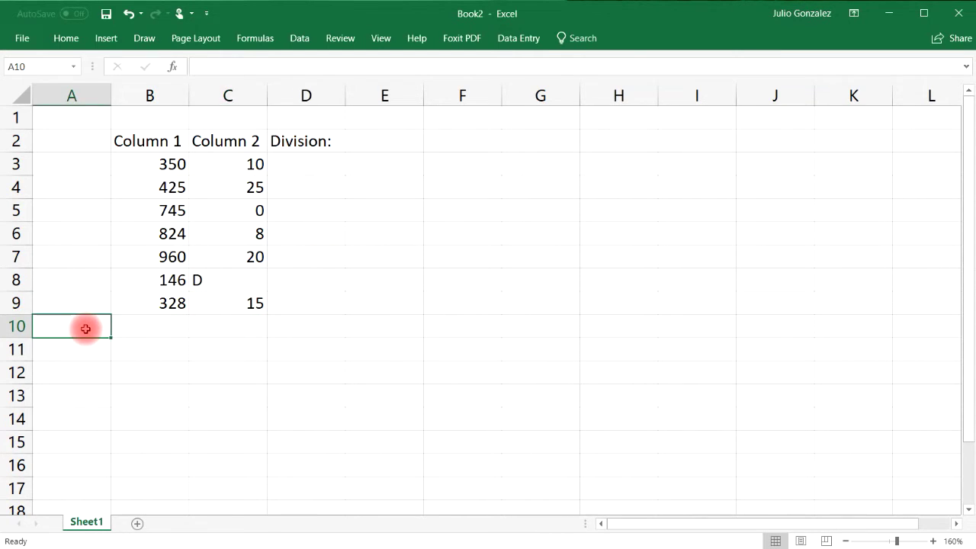
type("Sum:")
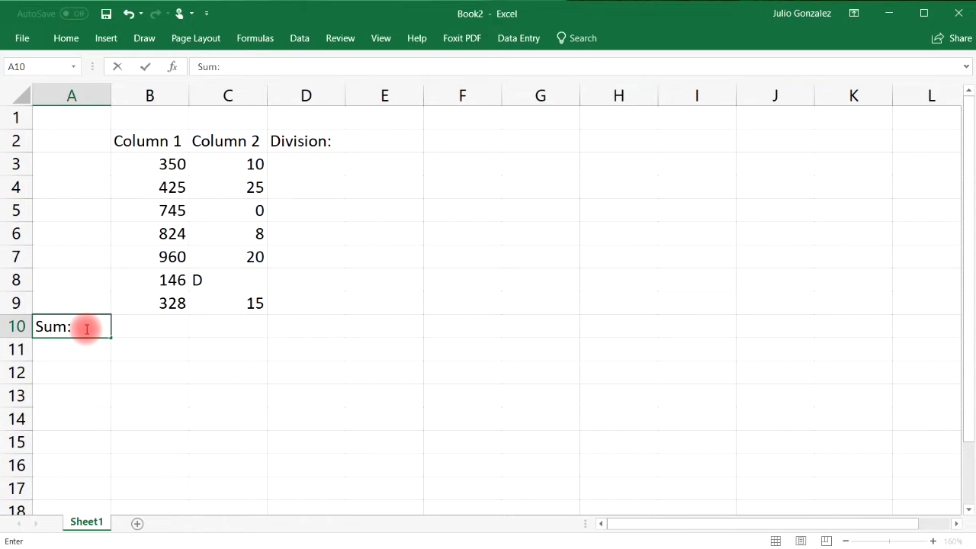
key("Tab")
type("=")
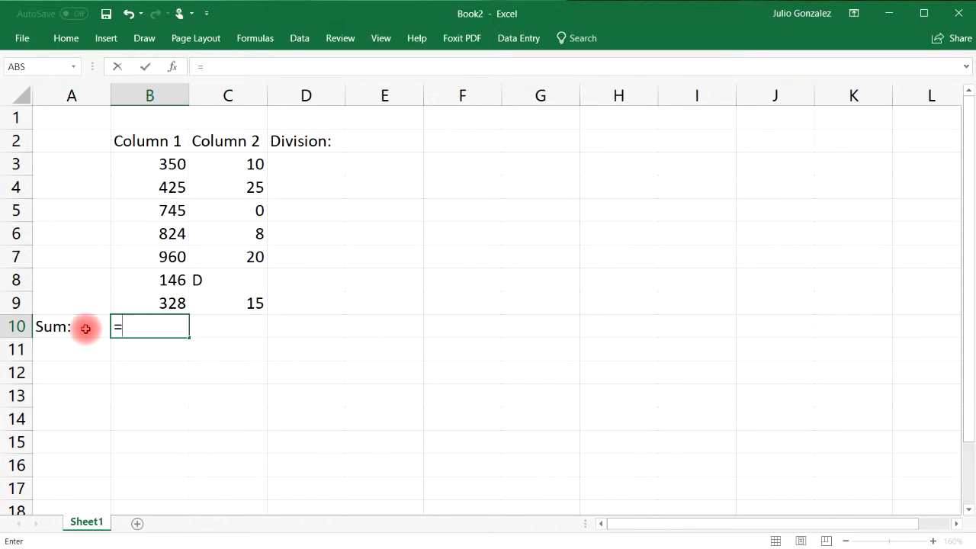
type("sum(")
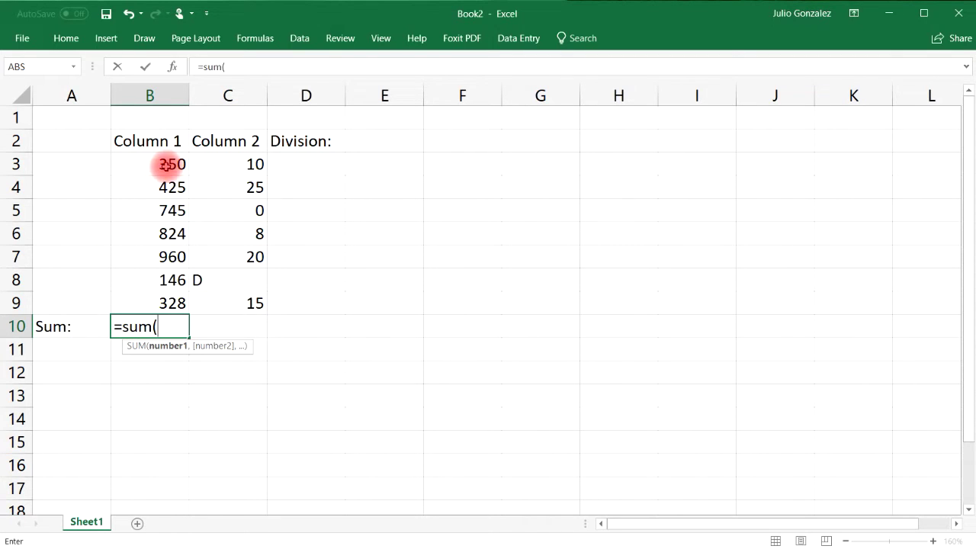
left_click_drag(170, 163, 174, 302)
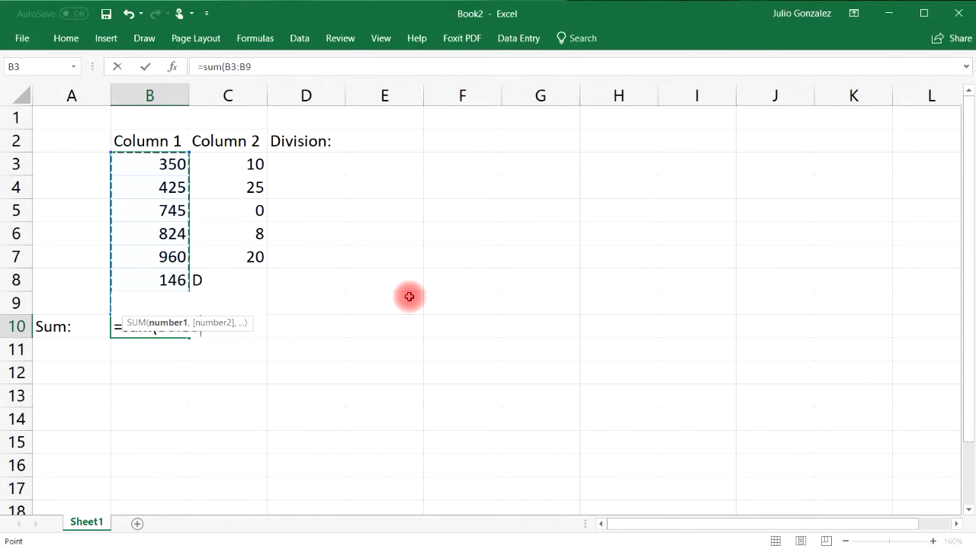
key("Return")
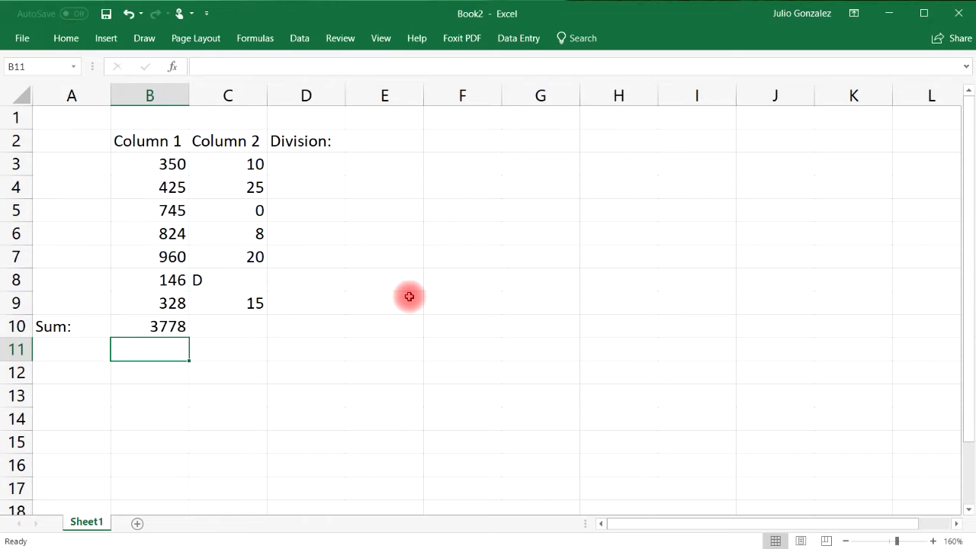
Step: Total C3:C9 in C10 with =SUM, giving 78, then check the D entry in C8
left_click(253, 327)
type("=sum(")
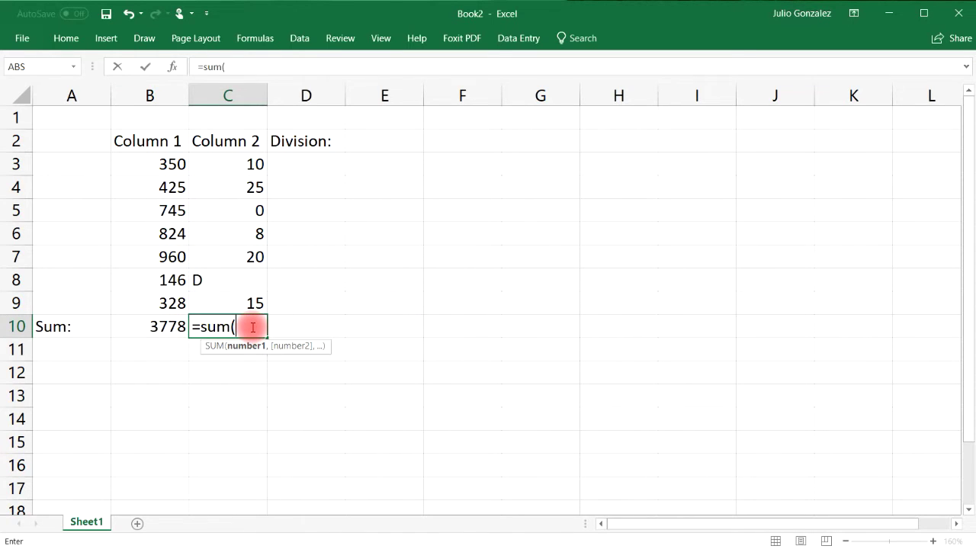
left_click_drag(243, 164, 240, 296)
key("Return")
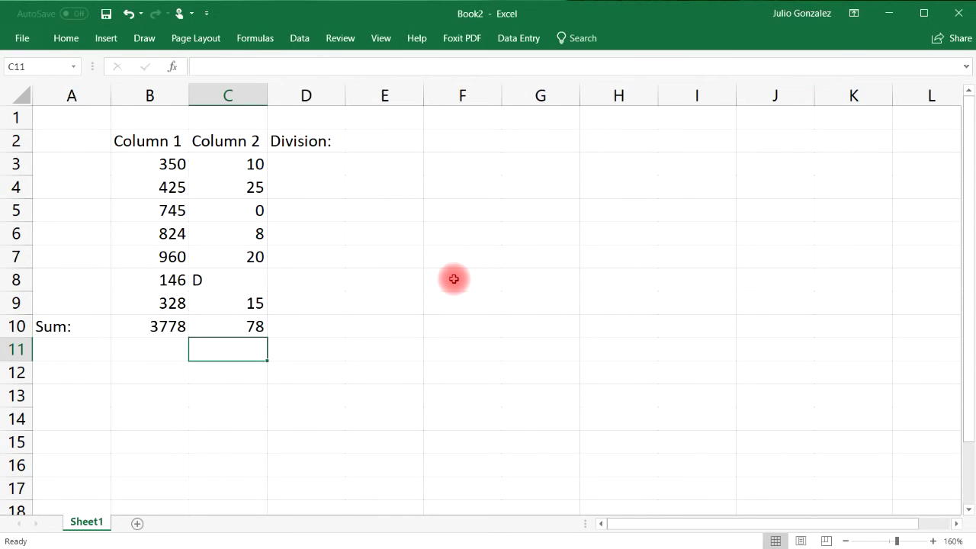
left_click(231, 280)
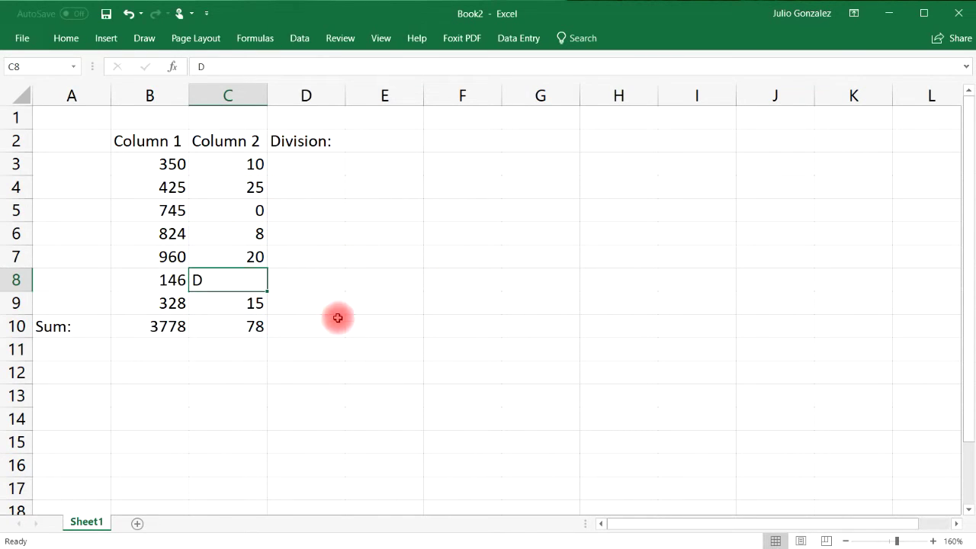
Step: Enter =B3/C3 in D3 and fill it down to D9, producing #DIV/0! and #VALUE! errors
left_click(315, 162)
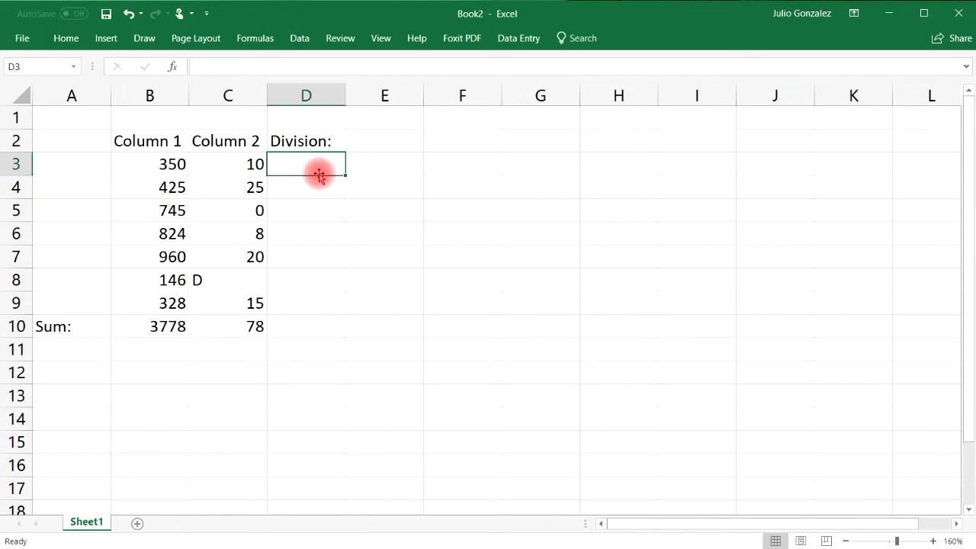
type("=")
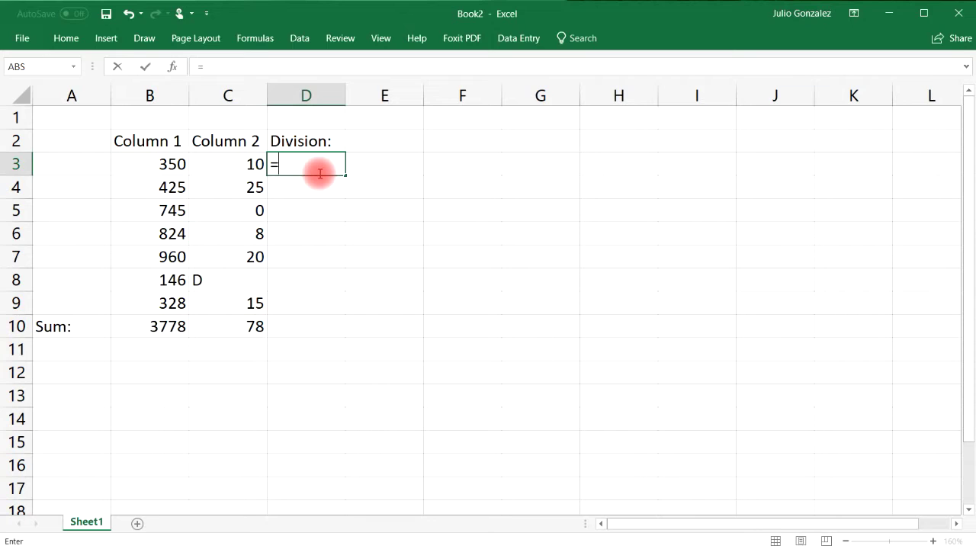
type("B")
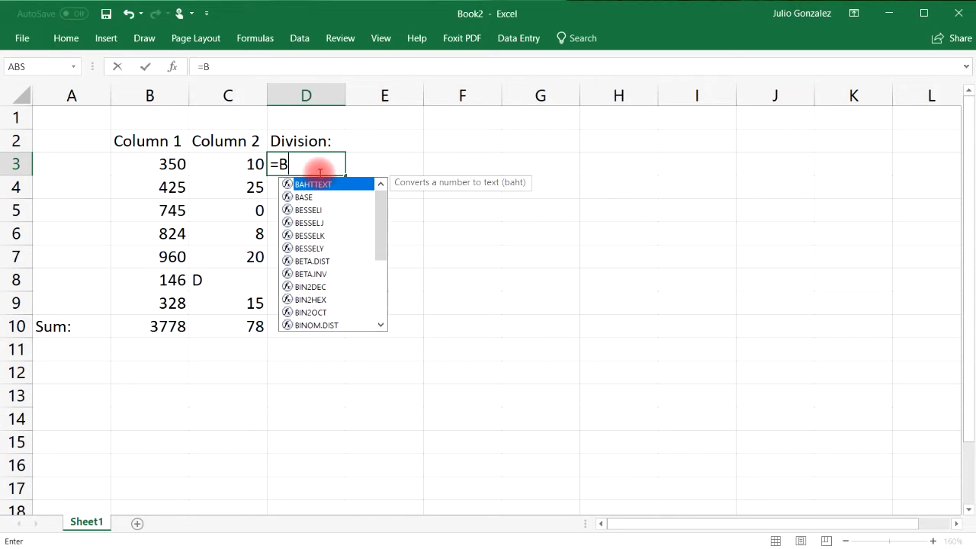
type("3/")
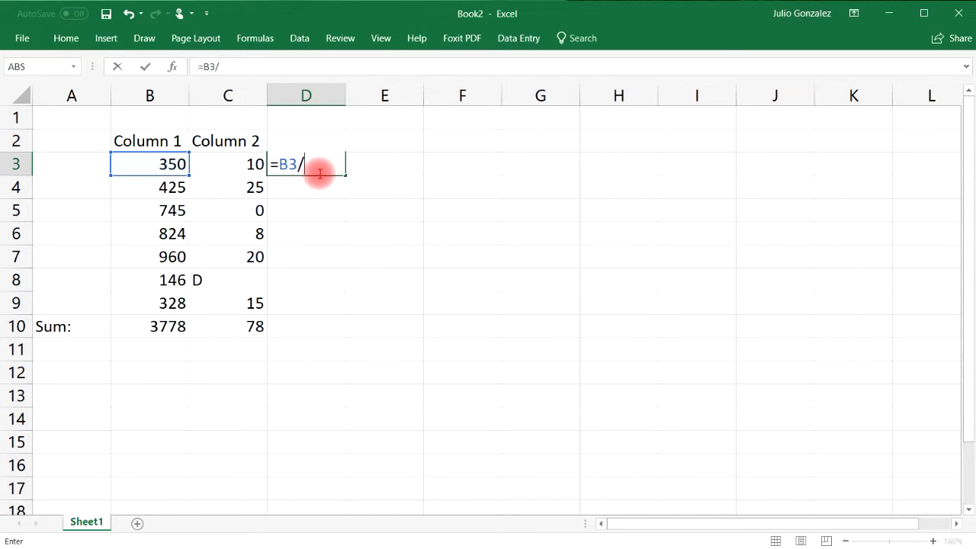
type("V")
key("BackSpace")
type("C3")
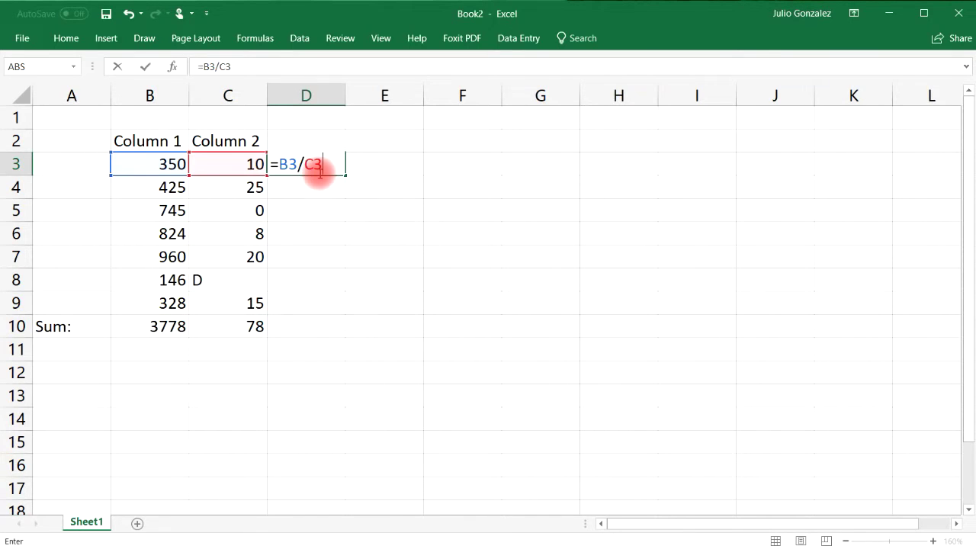
key("Return")
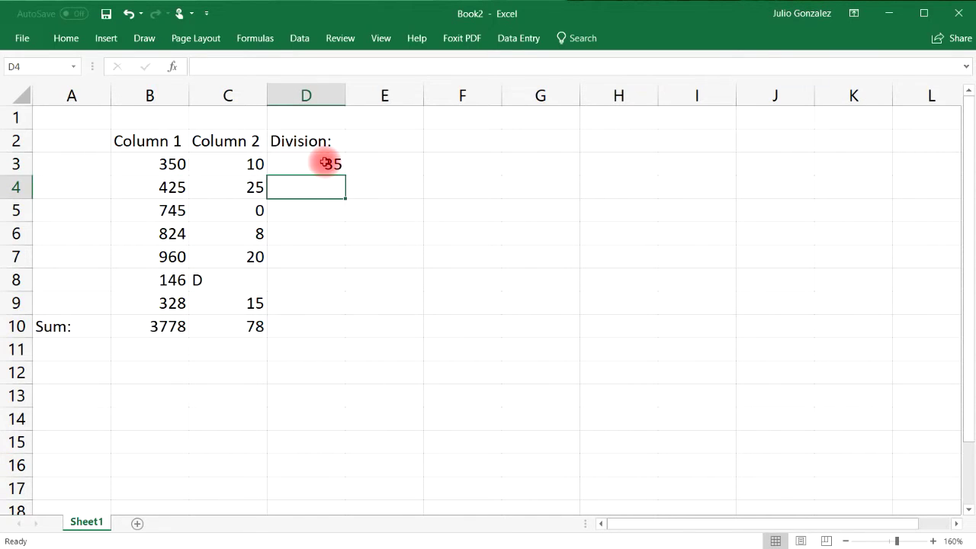
left_click(324, 162)
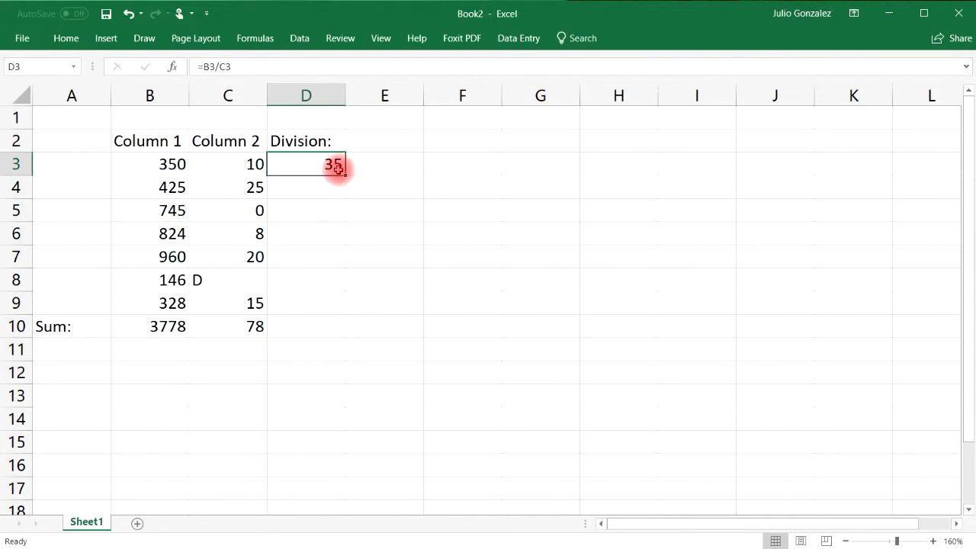
left_click_drag(345, 173, 341, 307)
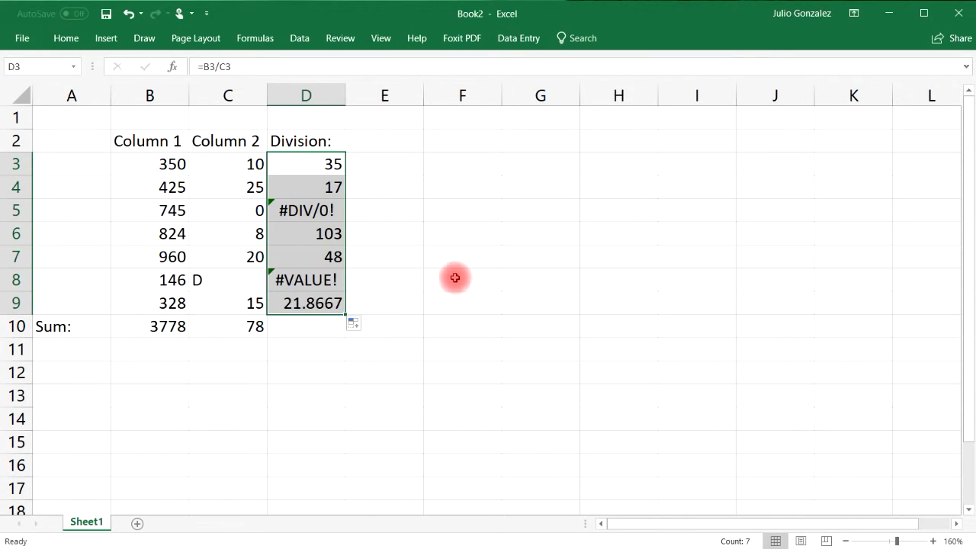
left_click(415, 296)
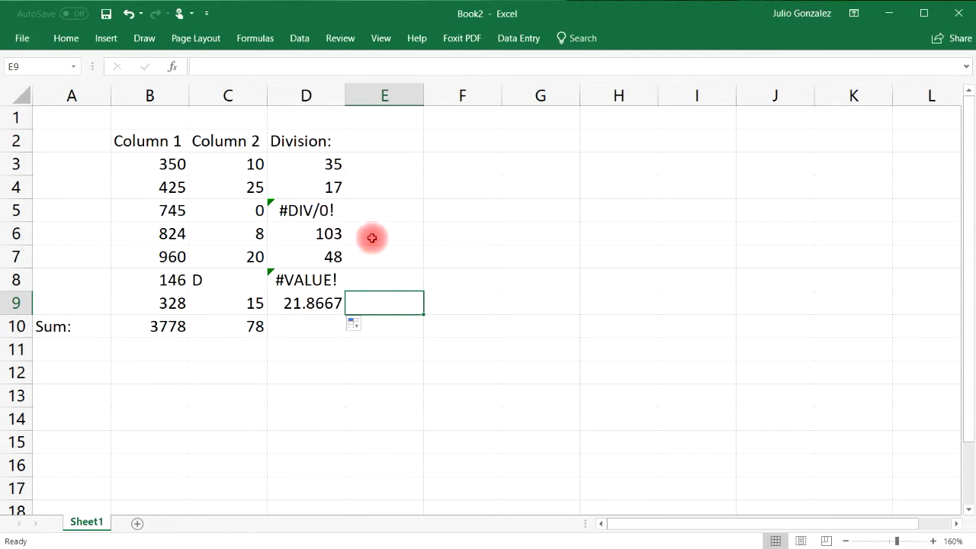
left_click(177, 212)
left_click(246, 213)
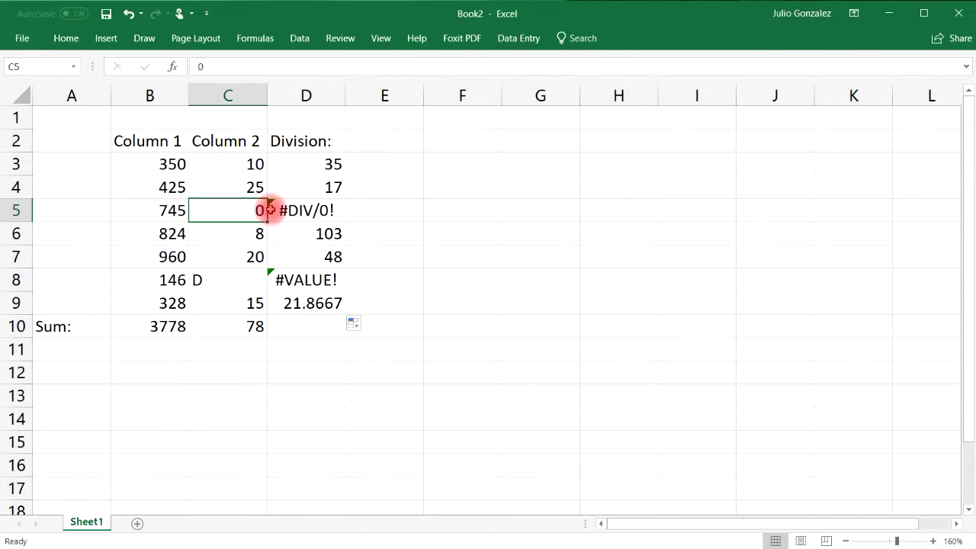
left_click(316, 211)
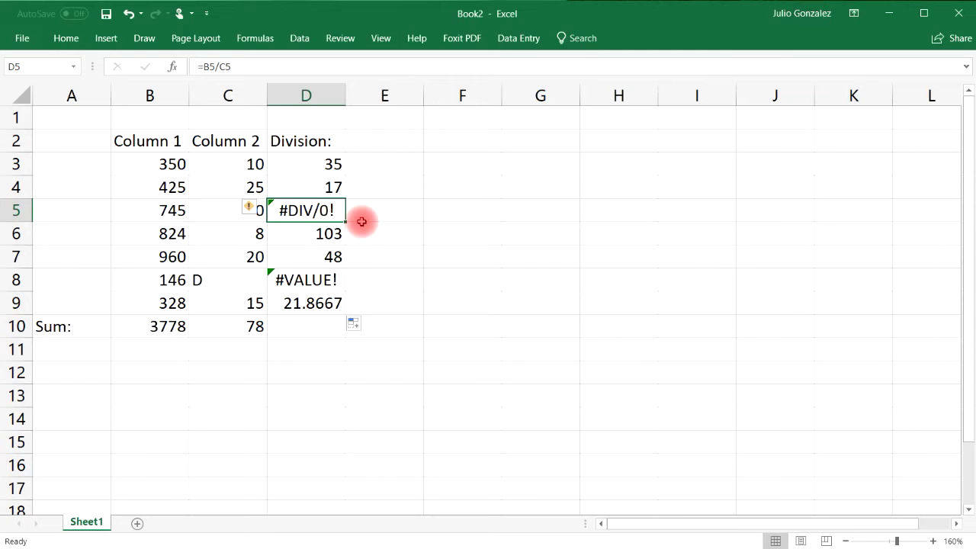
left_click(168, 280)
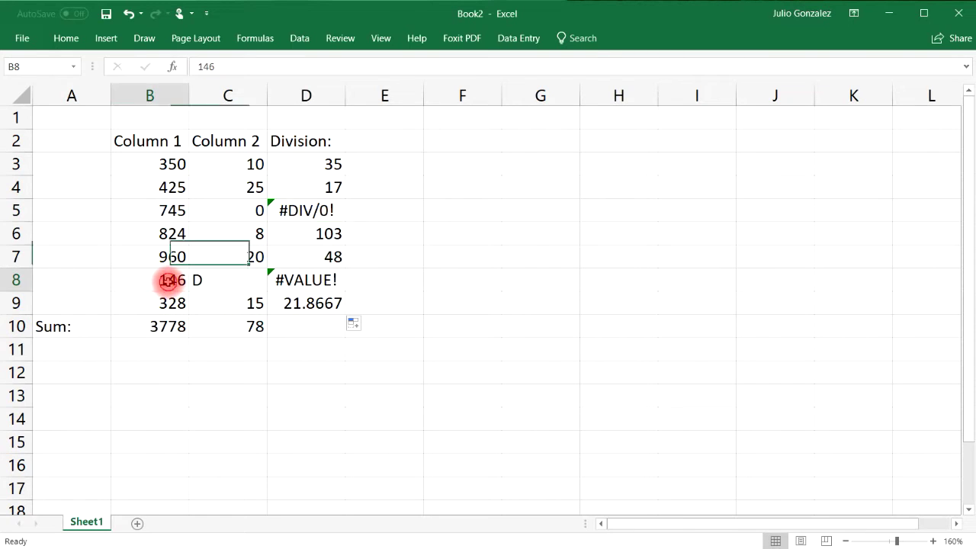
left_click(217, 280)
left_click(320, 280)
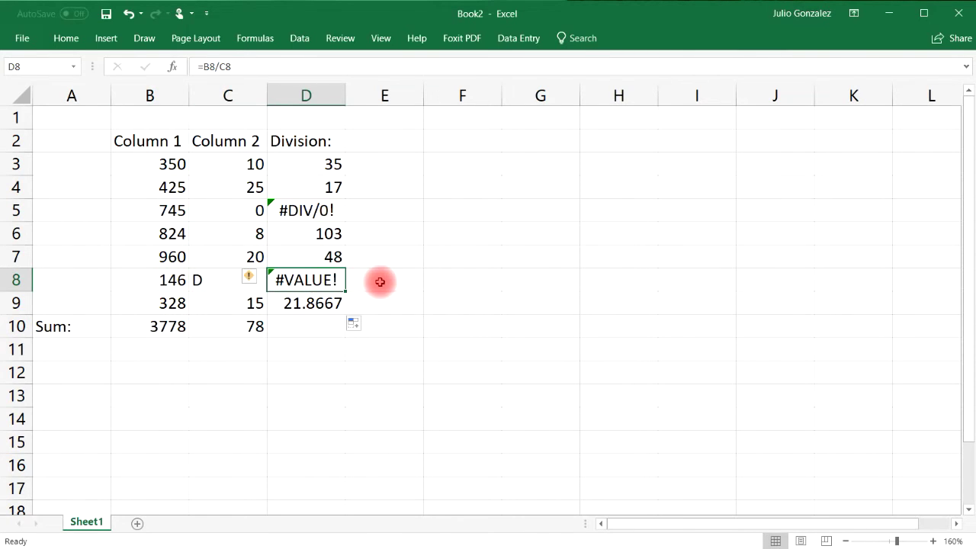
Step: Enter =SUM(D3:D9) in D10, which returns #DIV/0!
left_click(314, 325)
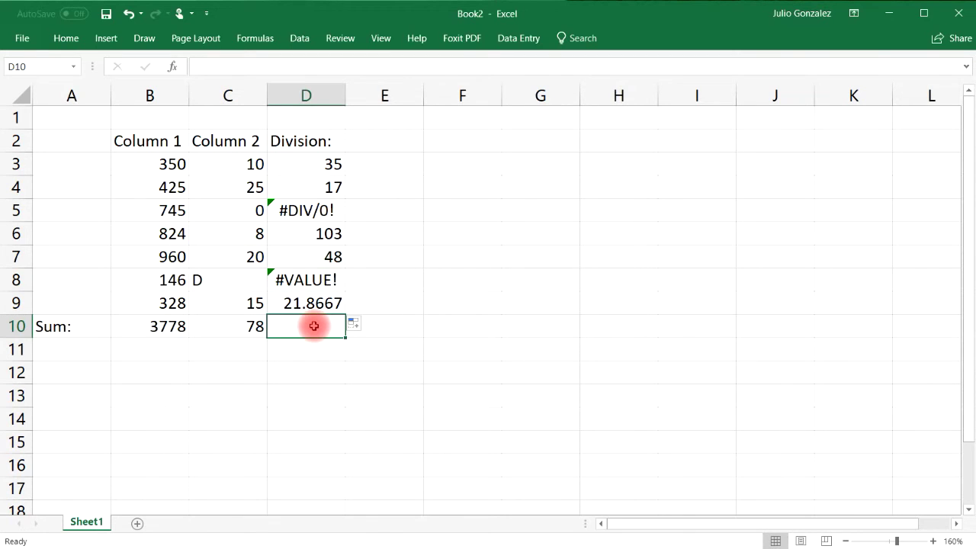
type("=sum(")
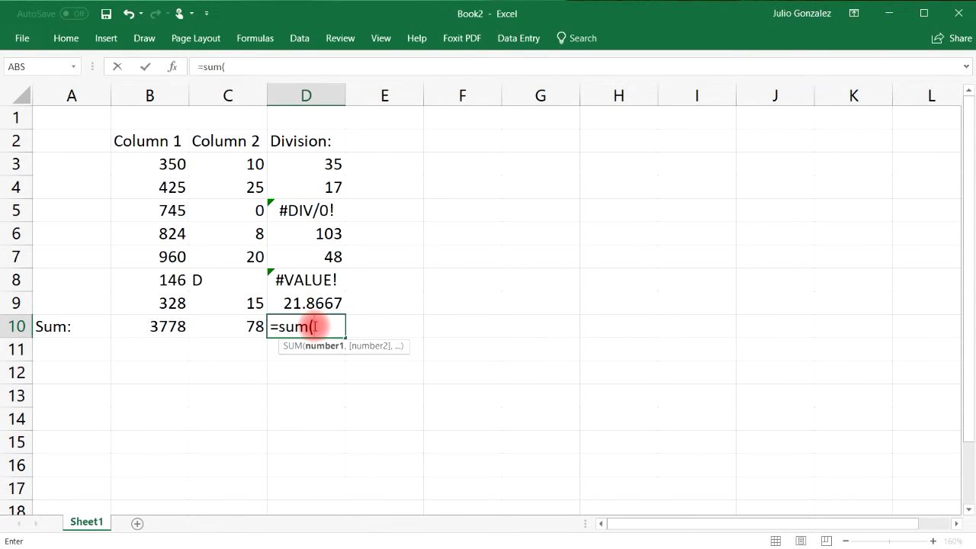
left_click_drag(307, 161, 331, 305)
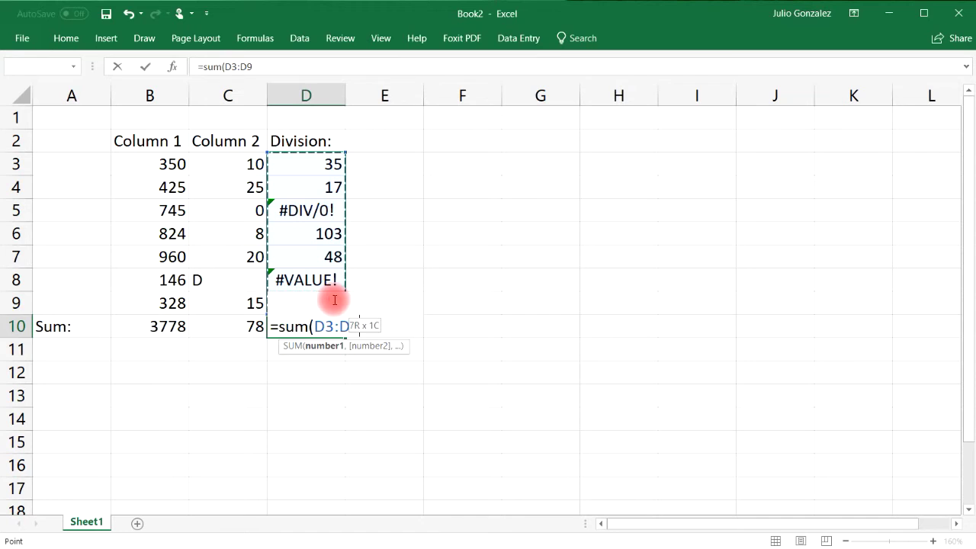
type(")")
key("Return")
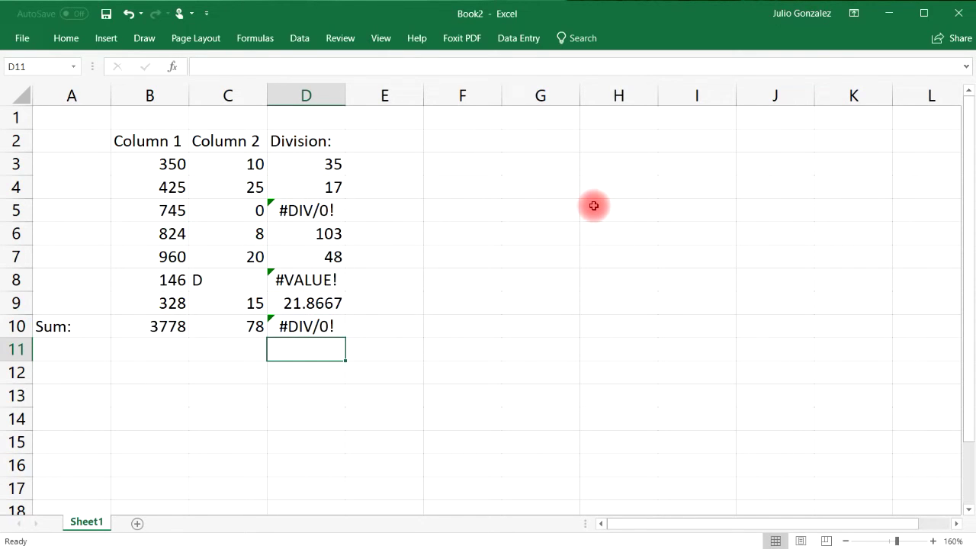
Step: Head column E 'IfError' and enter =IFERROR(B3/D3,0) in E3, returning 10
left_click(379, 140)
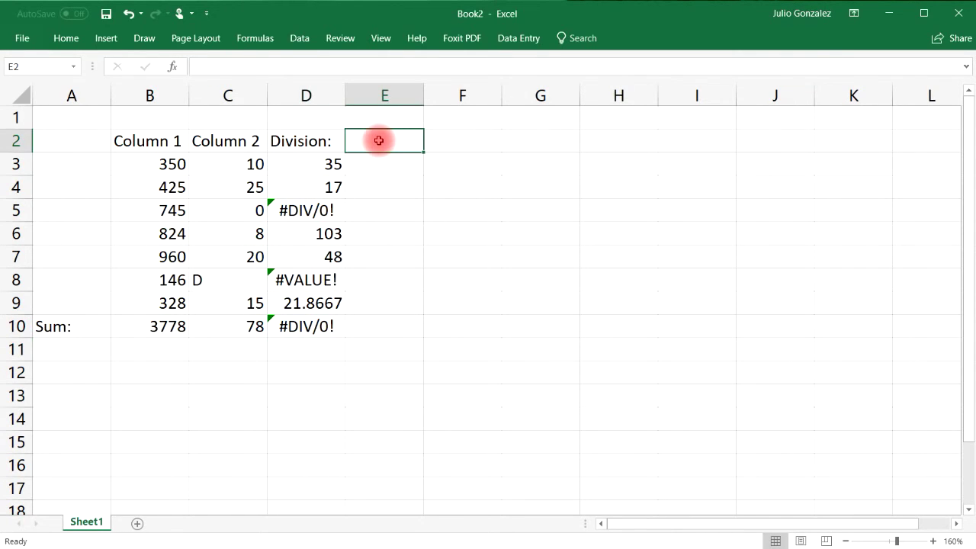
type("IfError:")
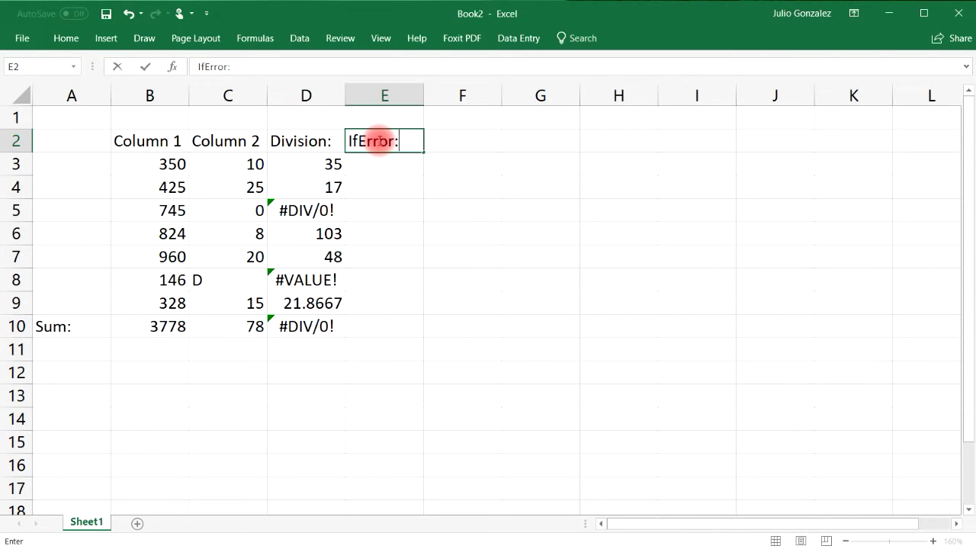
key("Return")
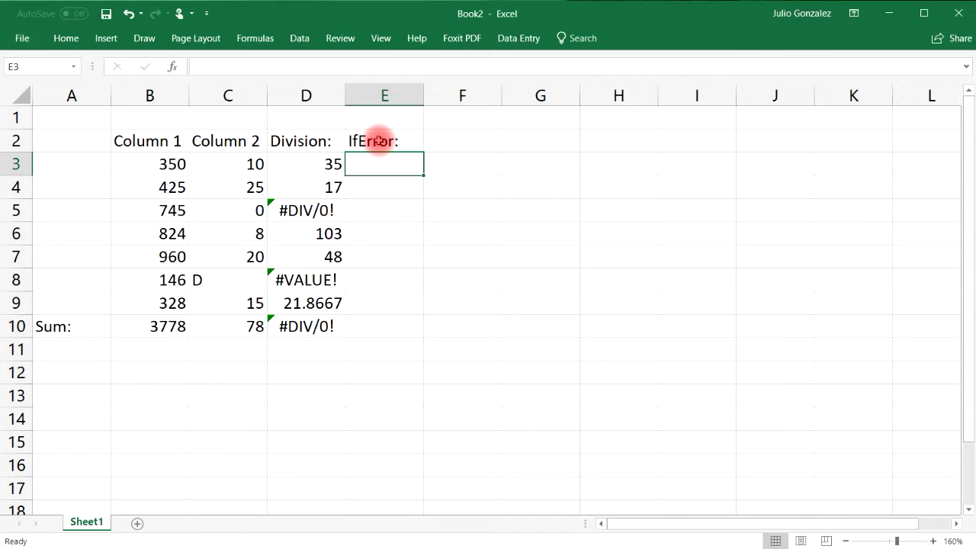
type("=iferror")
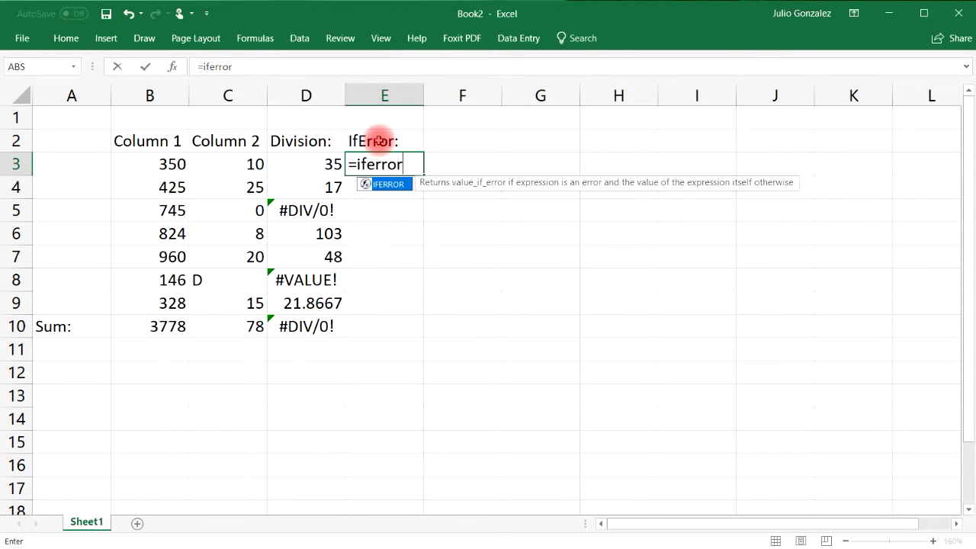
type("(")
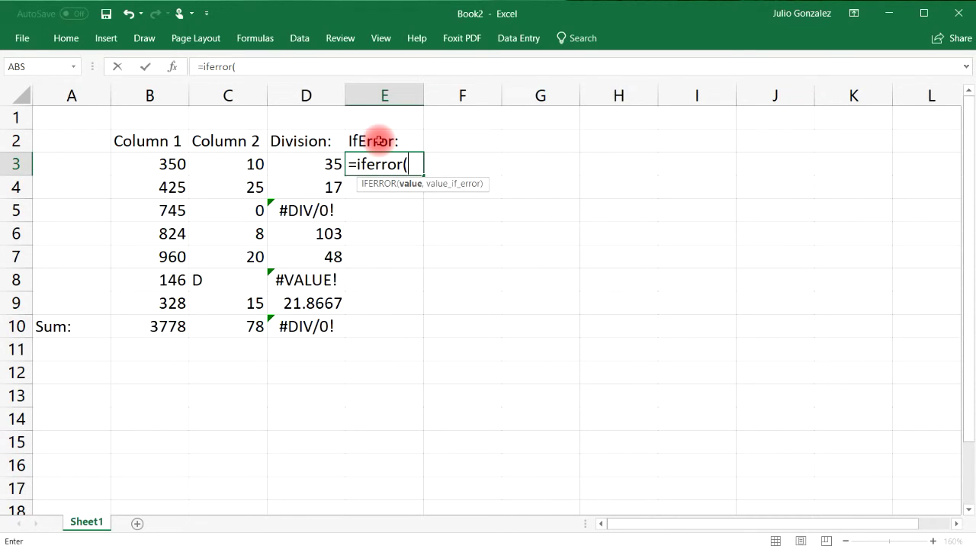
type("B3/D")
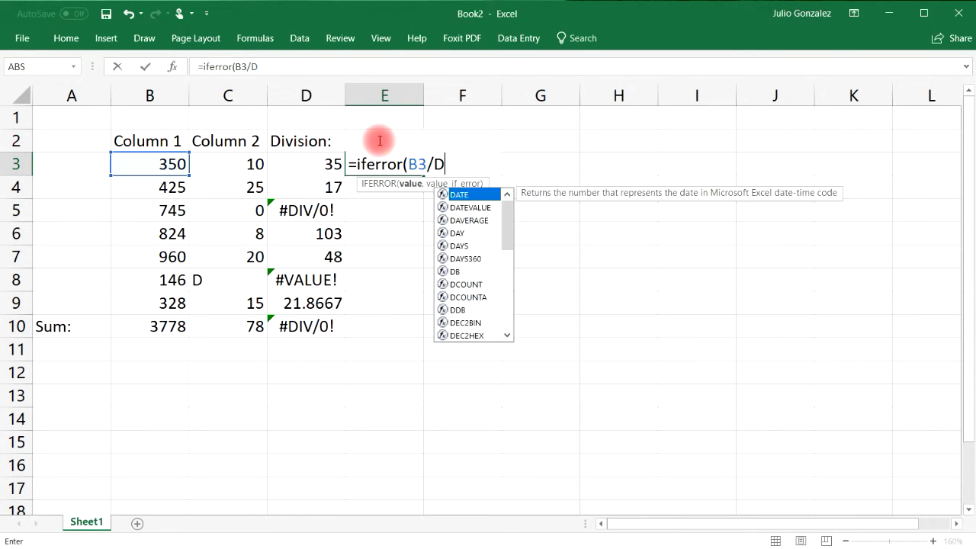
type("3,")
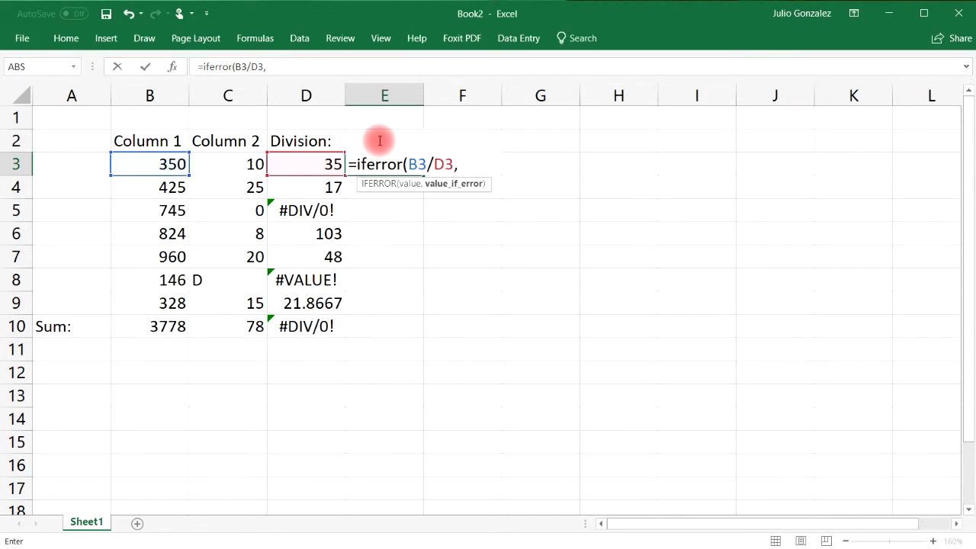
type("0)")
key("Return")
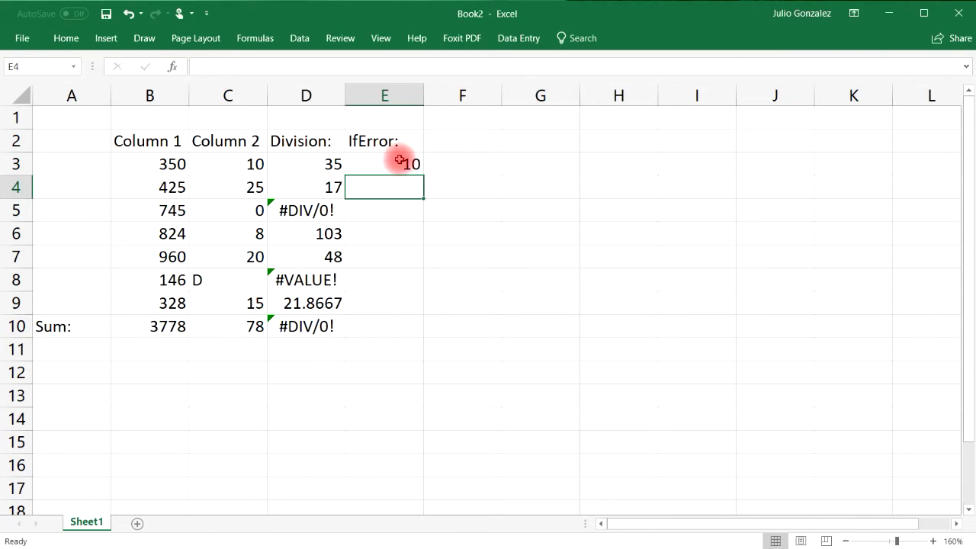
Step: Fill the E3 IFERROR formula down to E9 and select rows 5 and 8 to compare errors with their 0 results
left_click(401, 162)
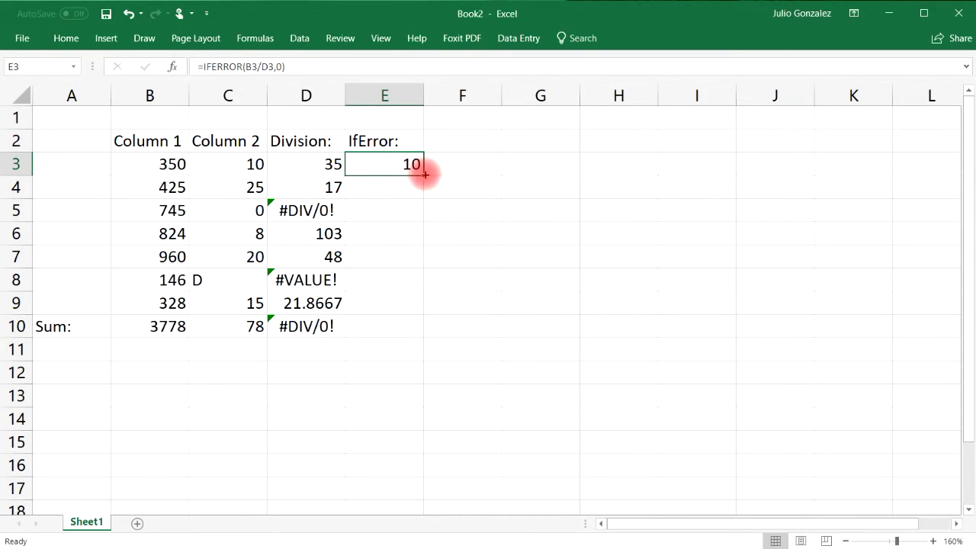
left_click_drag(423, 174, 425, 308)
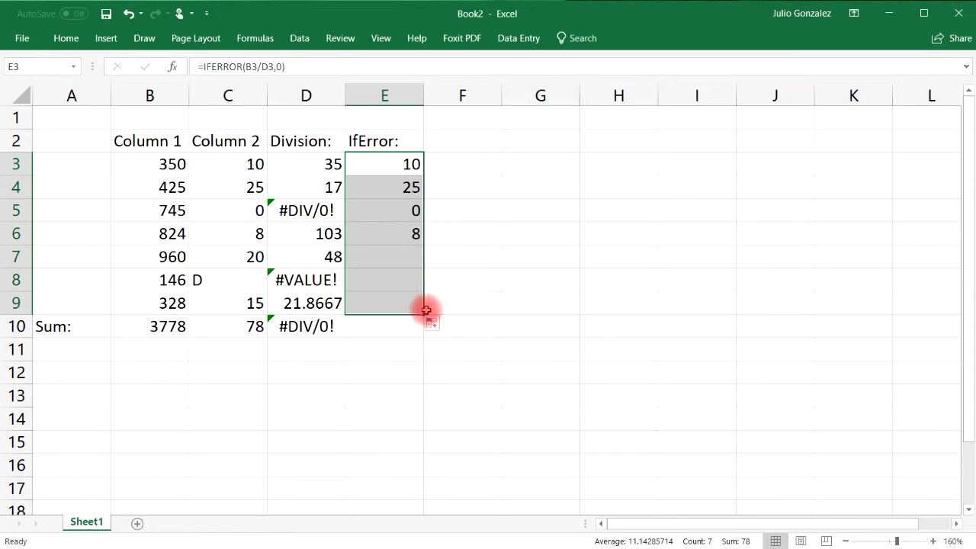
left_click(478, 296)
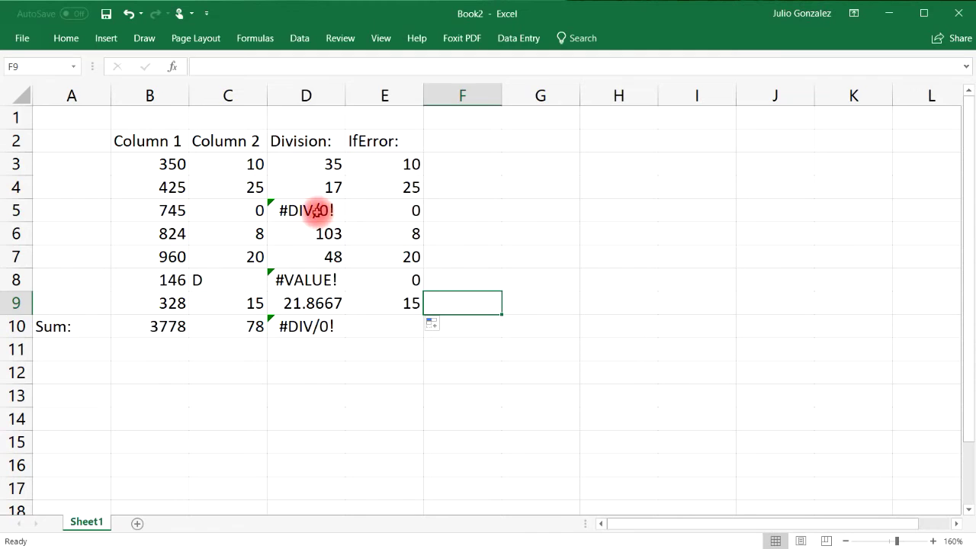
left_click_drag(320, 209, 410, 208)
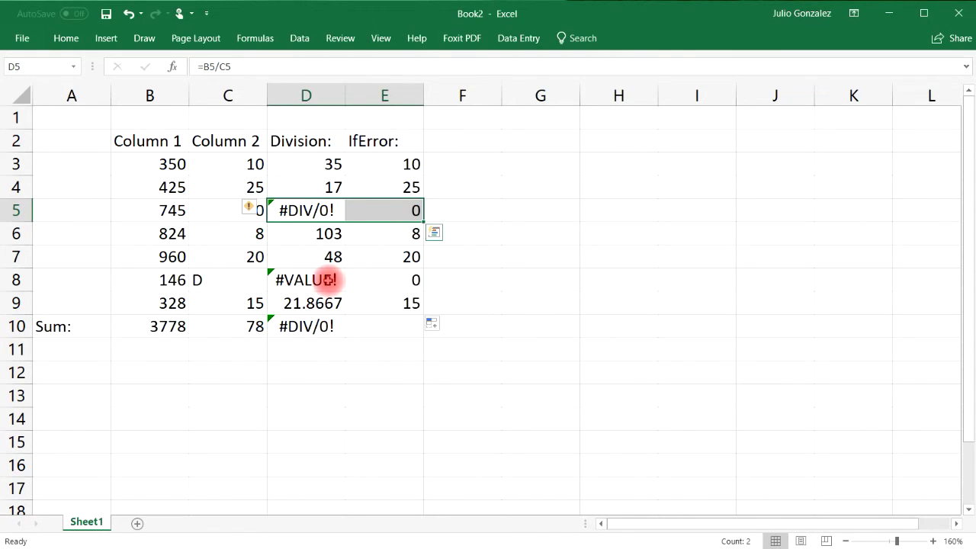
left_click_drag(328, 280, 362, 279)
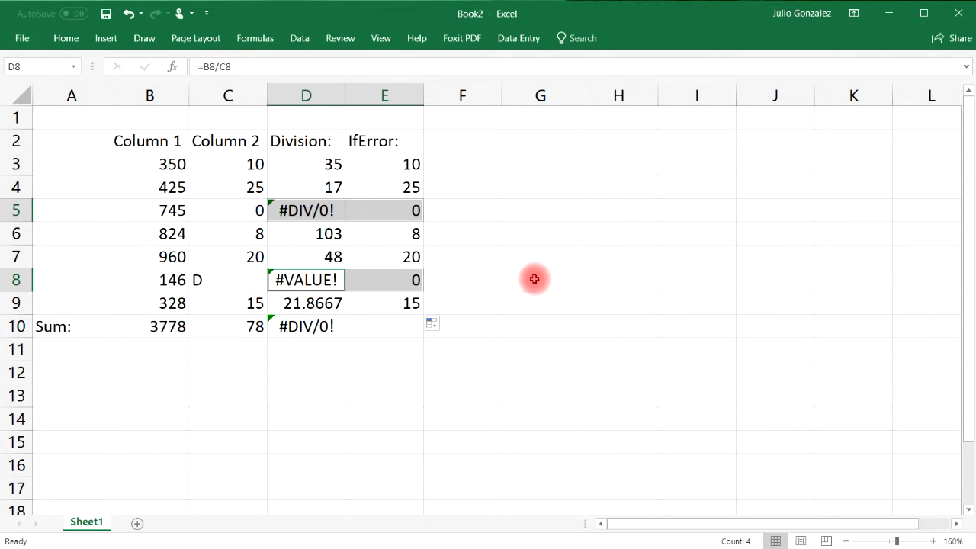
Step: Total E3:E9 in E10 with =SUM, giving 78
left_click(379, 328)
type("=")
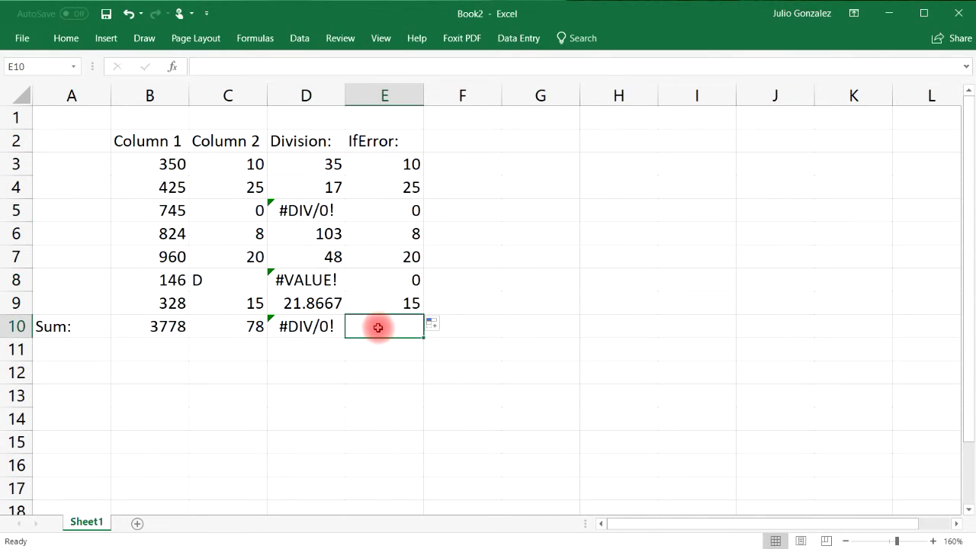
type("sum(")
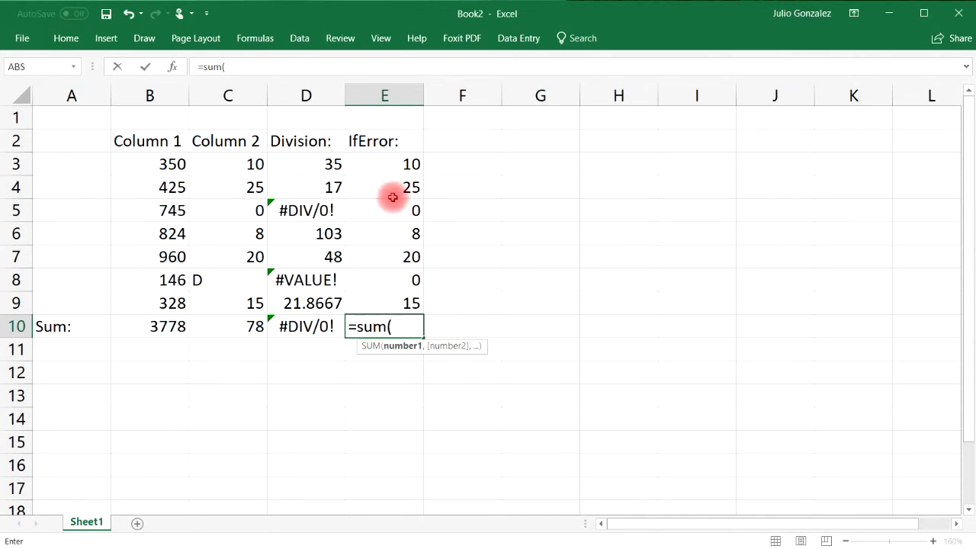
left_click_drag(396, 164, 396, 304)
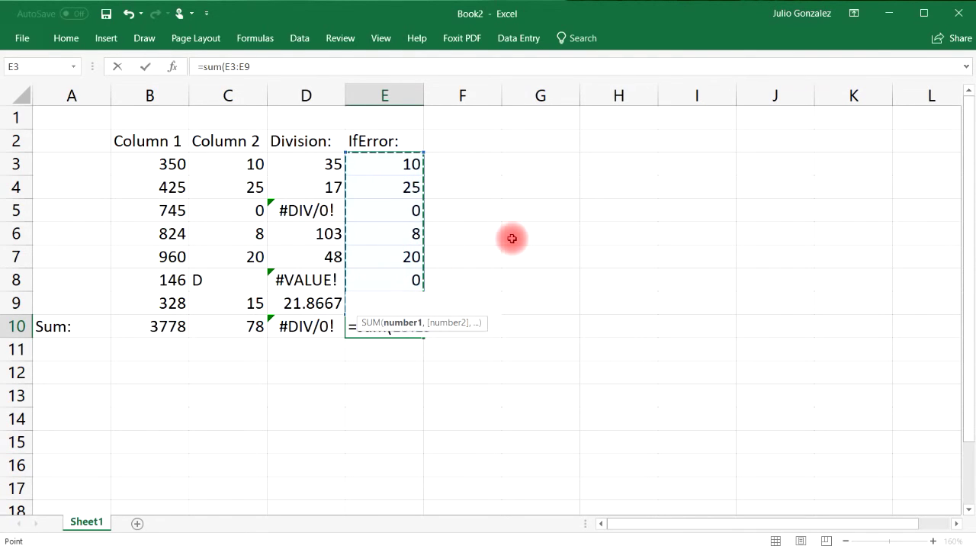
key("Return")
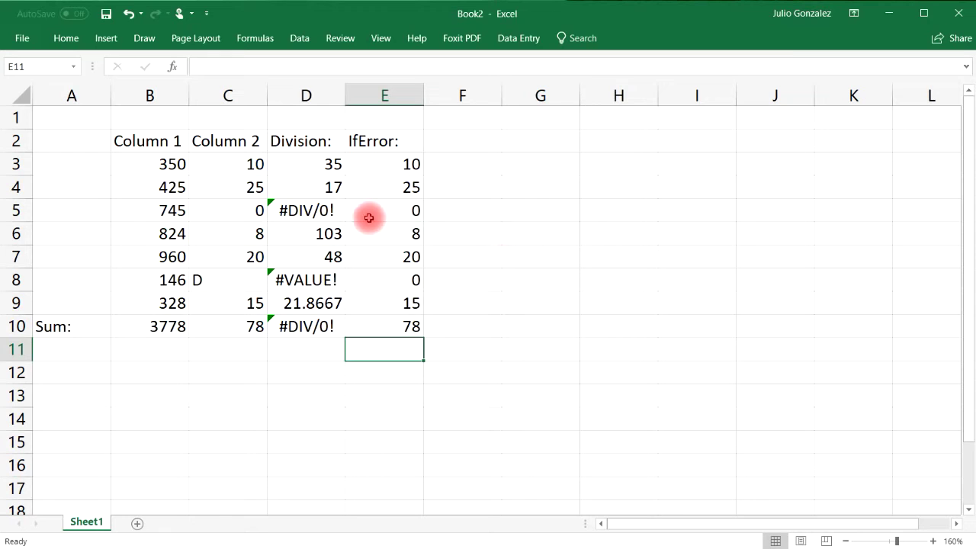
Step: Inspect the formulas in D5, E5 and E8
left_click(331, 212)
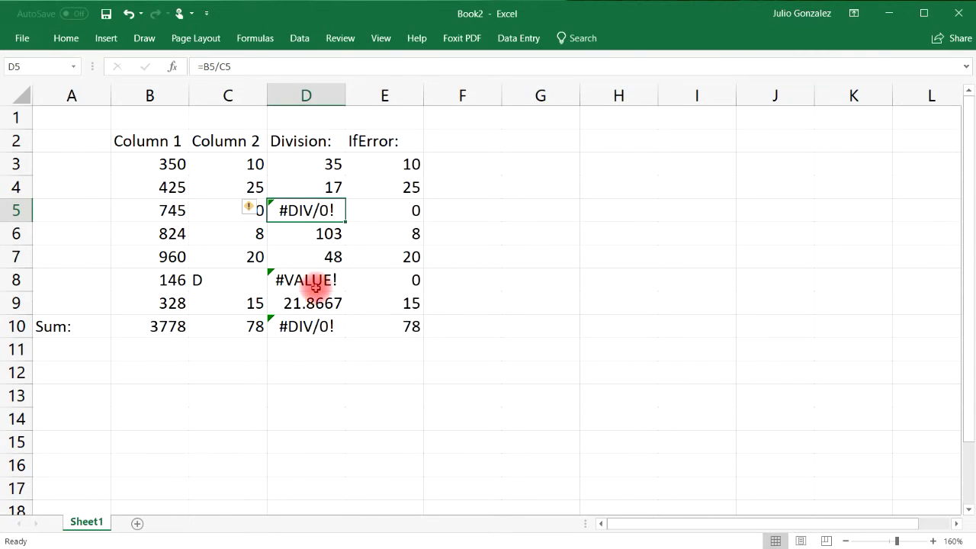
left_click(414, 209)
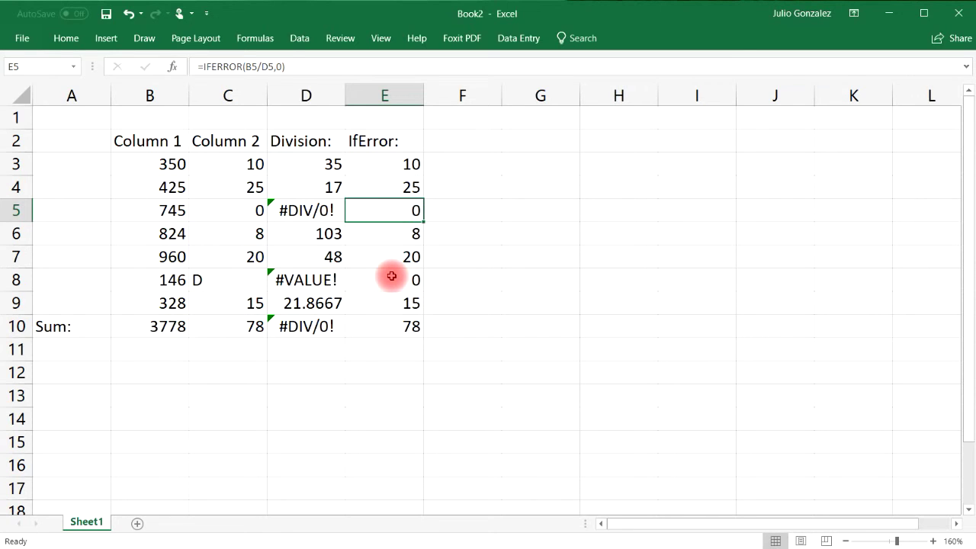
left_click(391, 276)
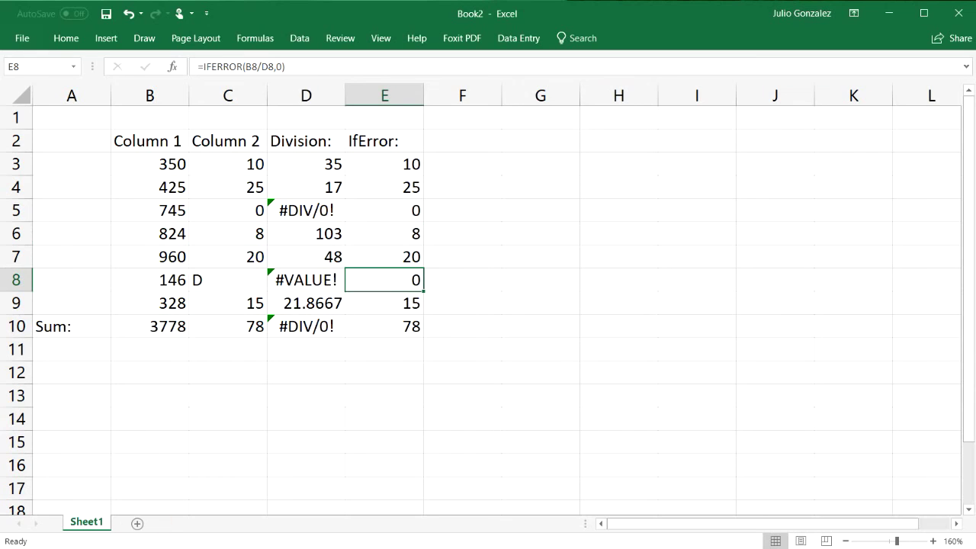
Step: Head column F 'IfError' and enter =IFERROR(B3/D3,"Error") in F3, returning 10
left_click(468, 140)
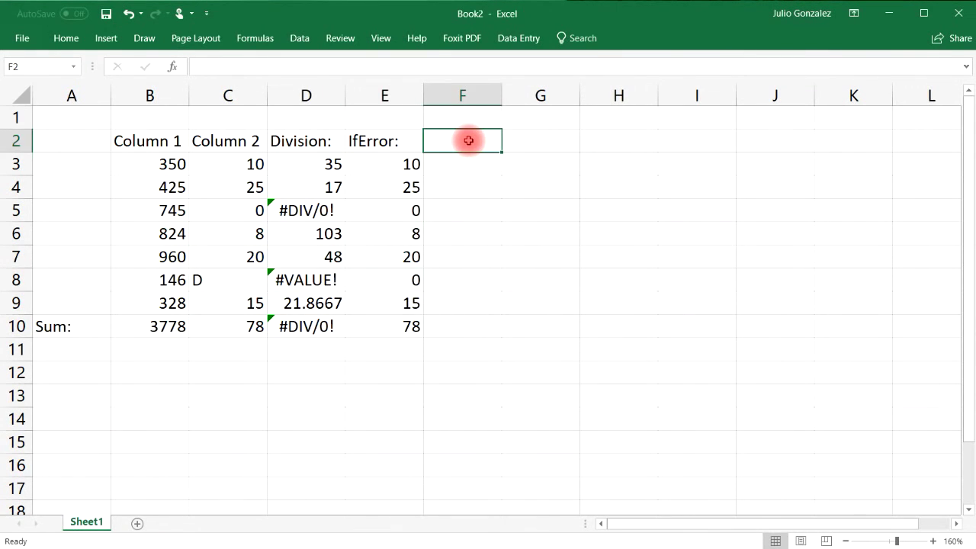
type("If")
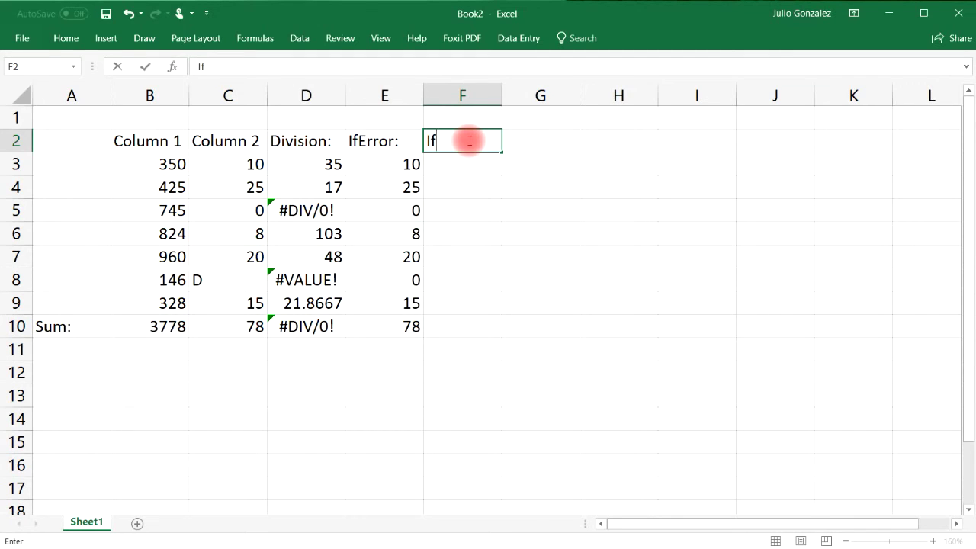
type("Error")
key("Return")
type("=")
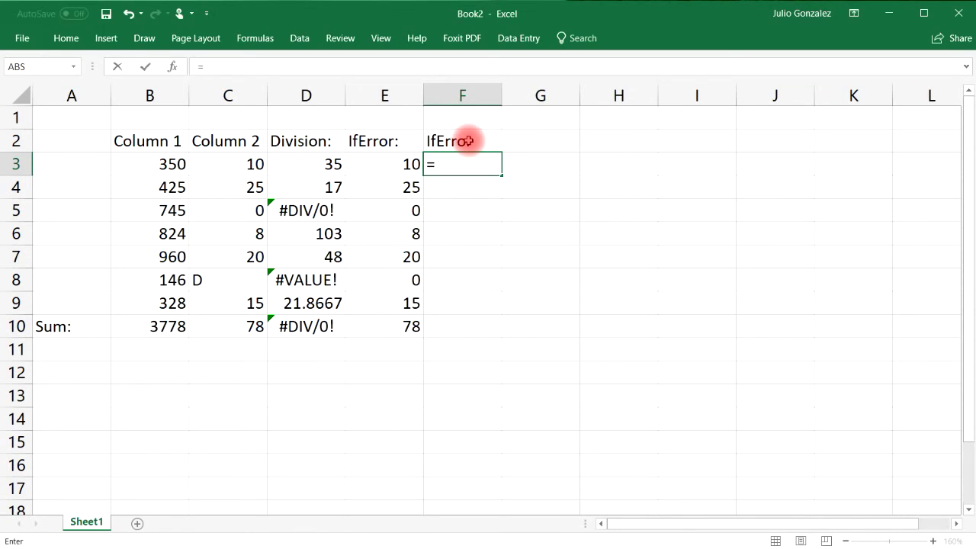
type("Iferr")
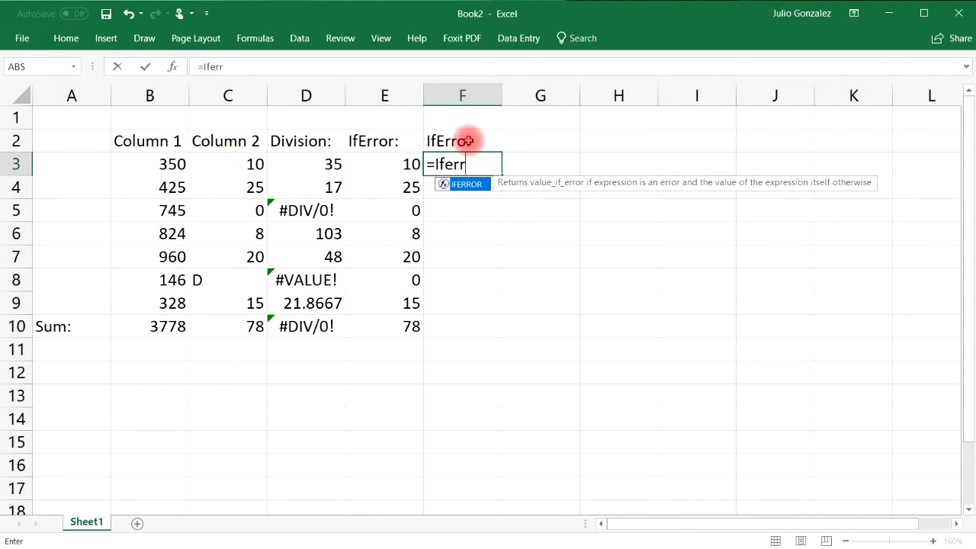
type("or(")
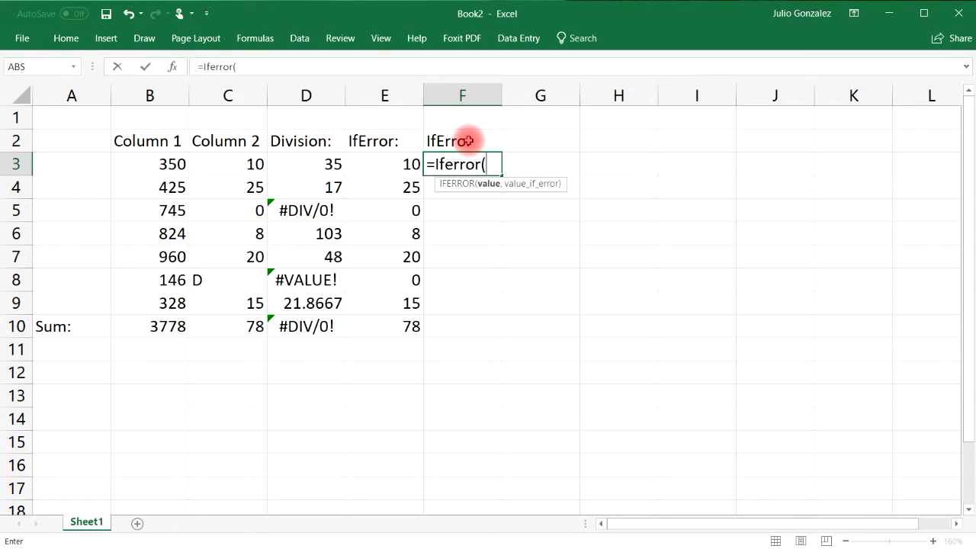
type("B3/D3")
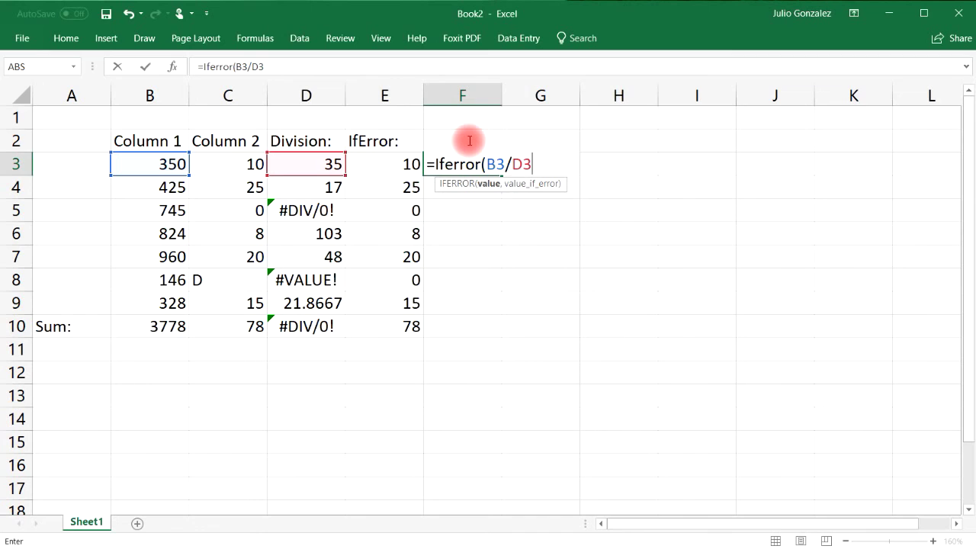
type(",")
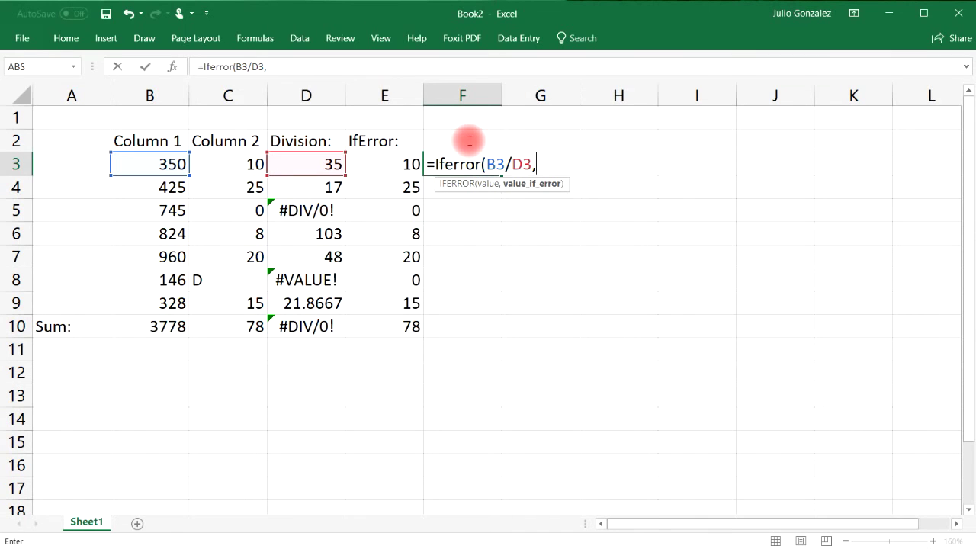
type("\"Error\"")
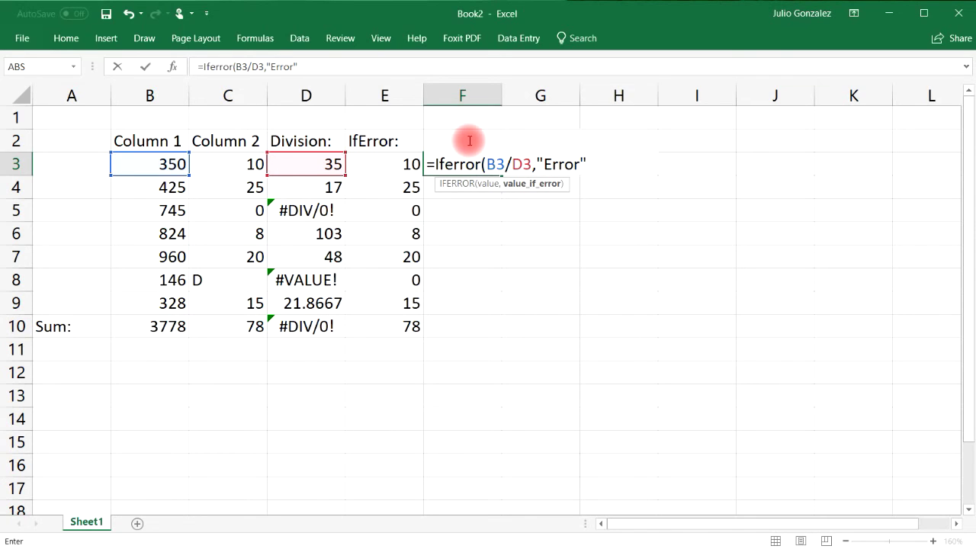
type(")")
key("Return")
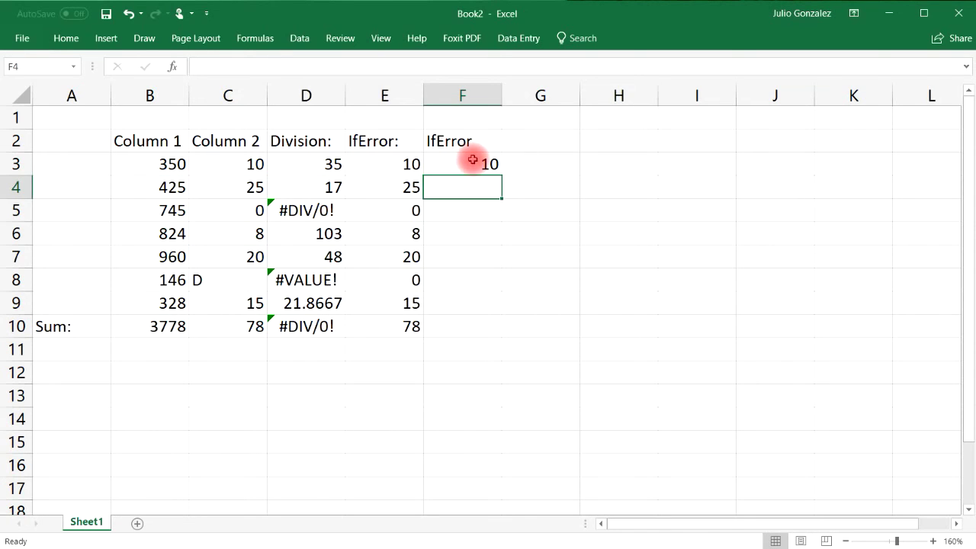
Step: Fill the F3 formula down to F9 and compare the D5 and D8 errors with their Error results
left_click(471, 161)
left_click_drag(501, 174, 504, 305)
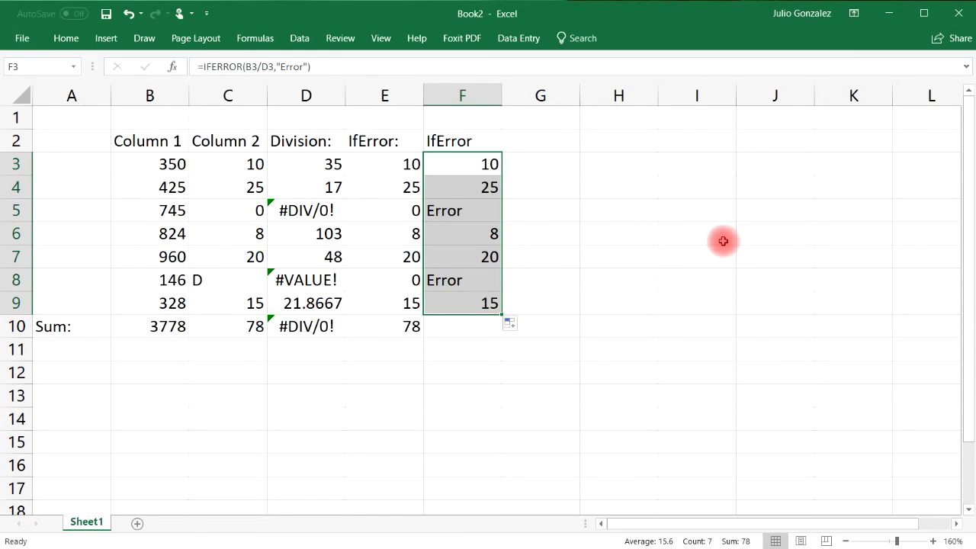
left_click(335, 205)
left_click(336, 276)
left_click(482, 207)
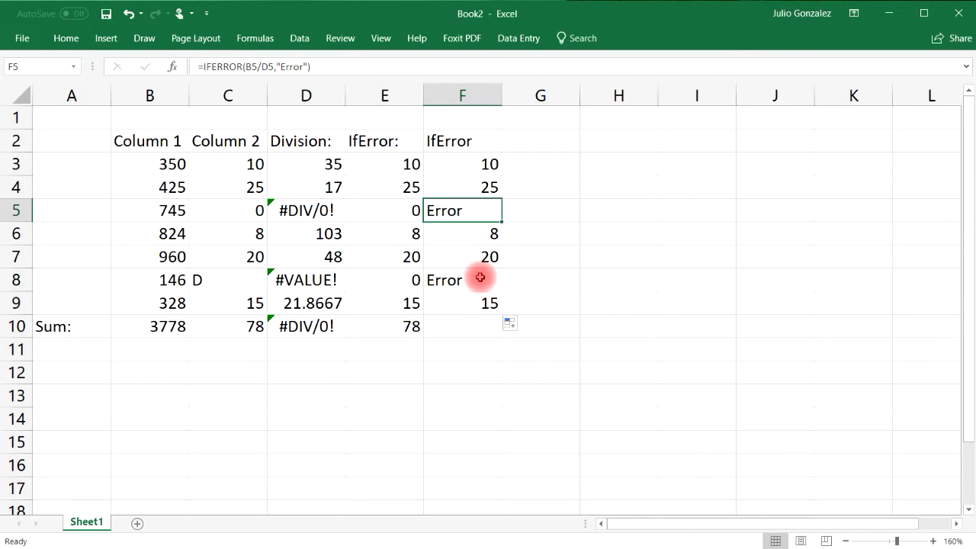
left_click(477, 281)
left_click(475, 209)
Step: Change F5's error message from "Error" to "Something is Wrong"
double_click(475, 211)
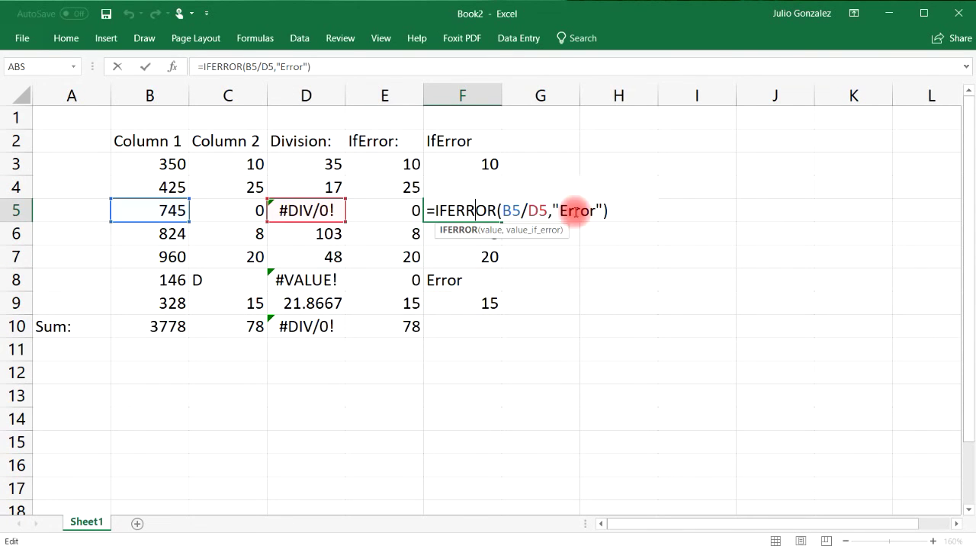
left_click(604, 212)
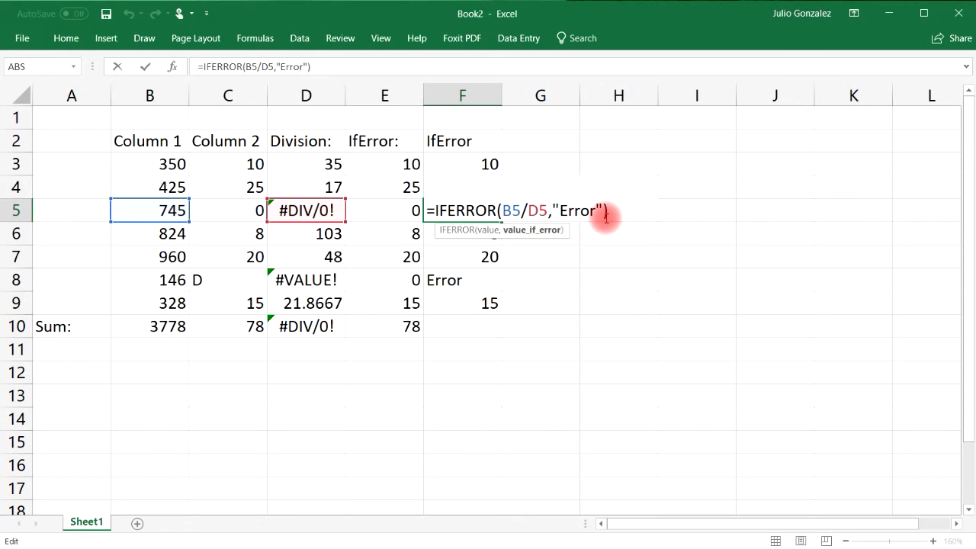
key("BackSpace")
key("BackSpace")
key("BackSpace")
key("BackSpace")
key("BackSpace")
type("S")
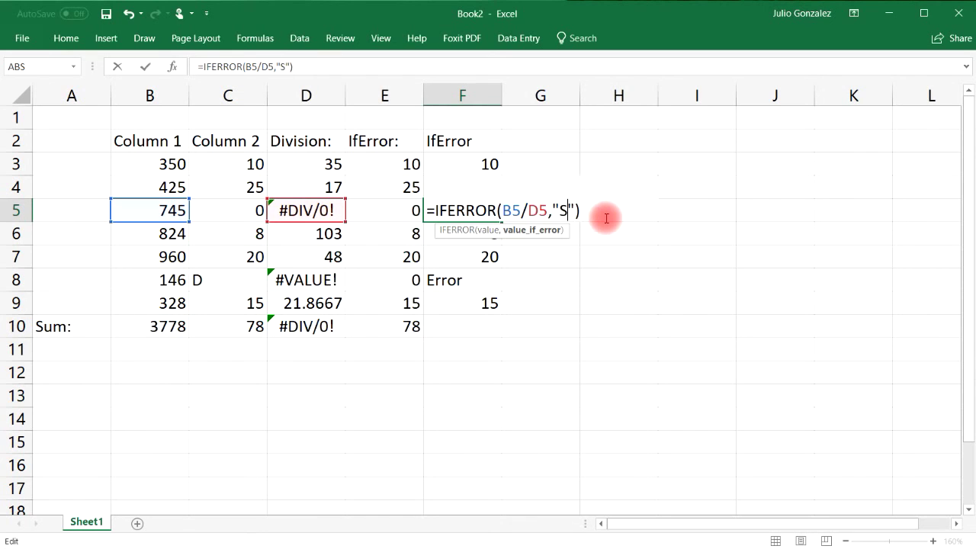
type("omethin")
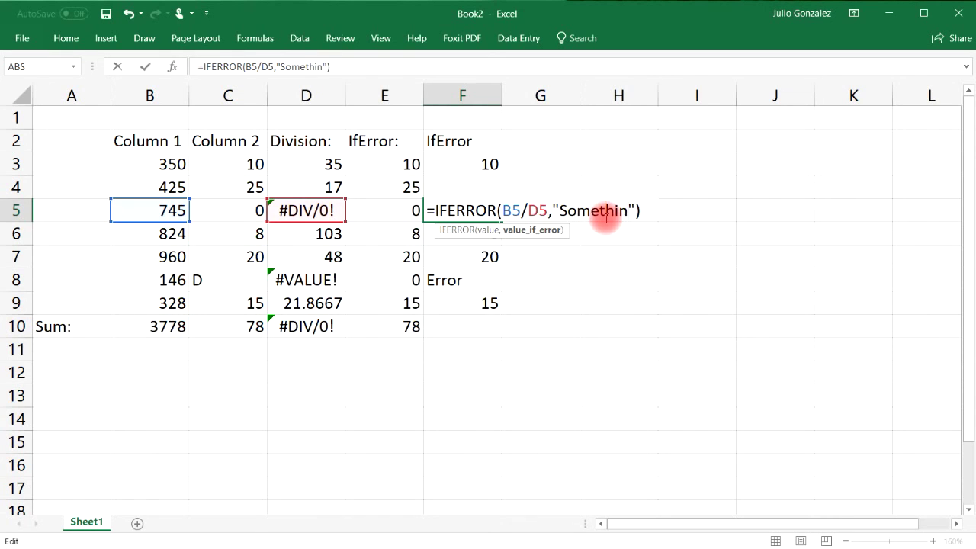
type("g is Wro")
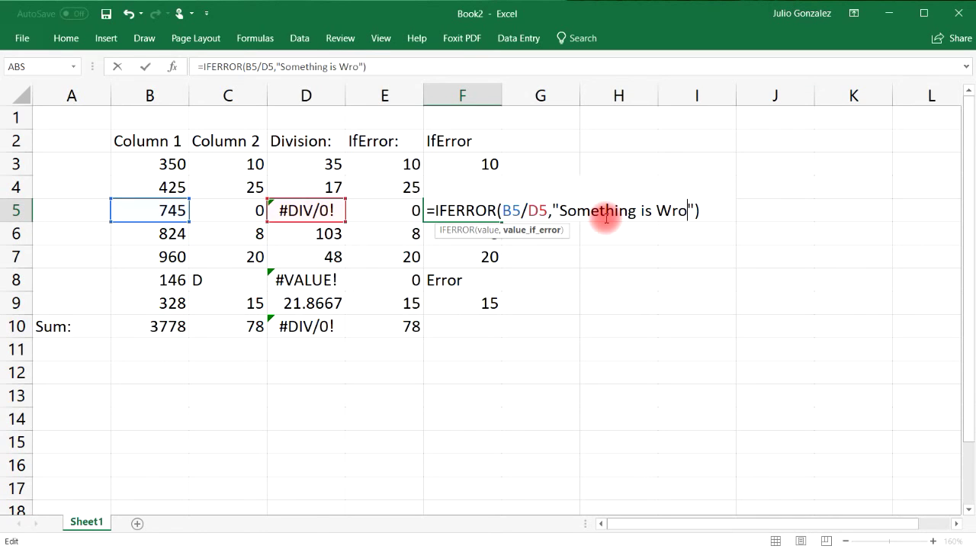
type("ng")
key("Return")
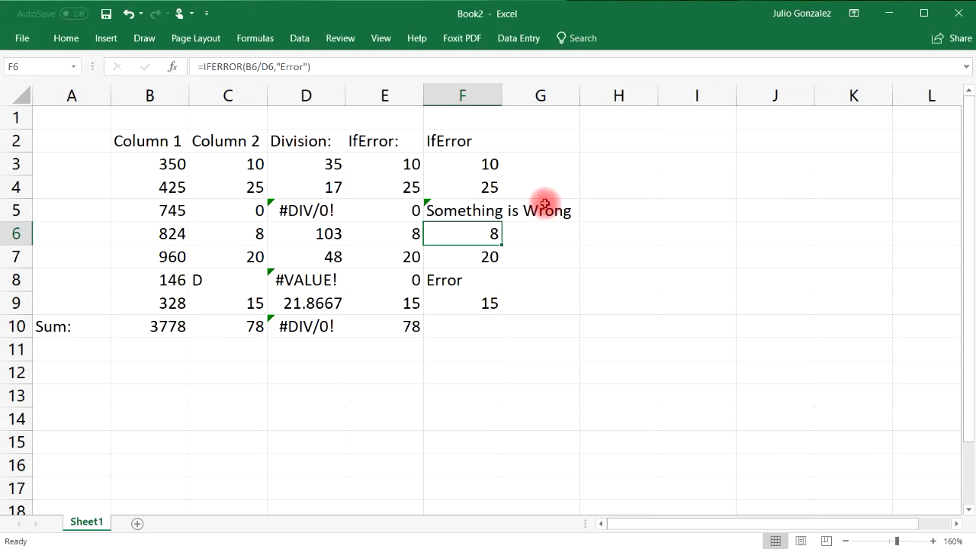
left_click(392, 214)
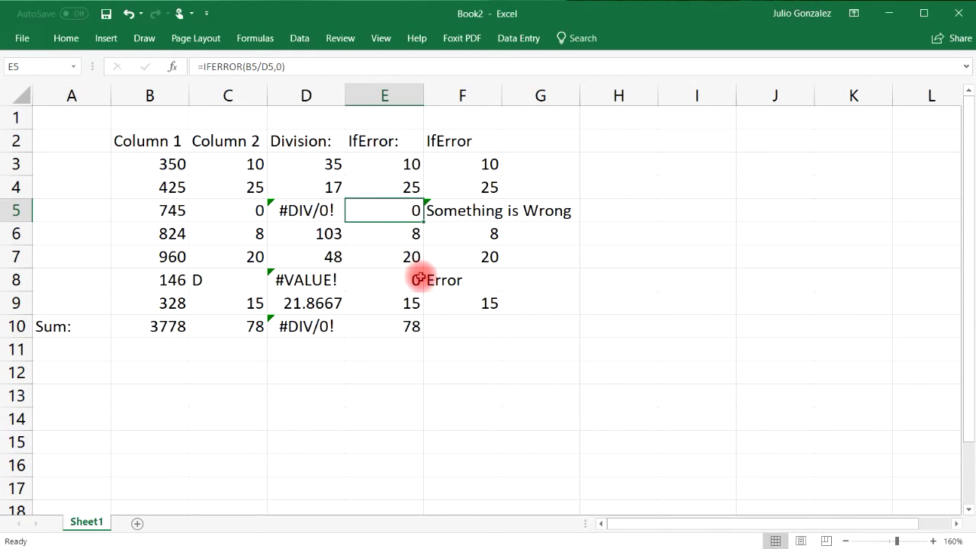
left_click(414, 282)
left_click(484, 328)
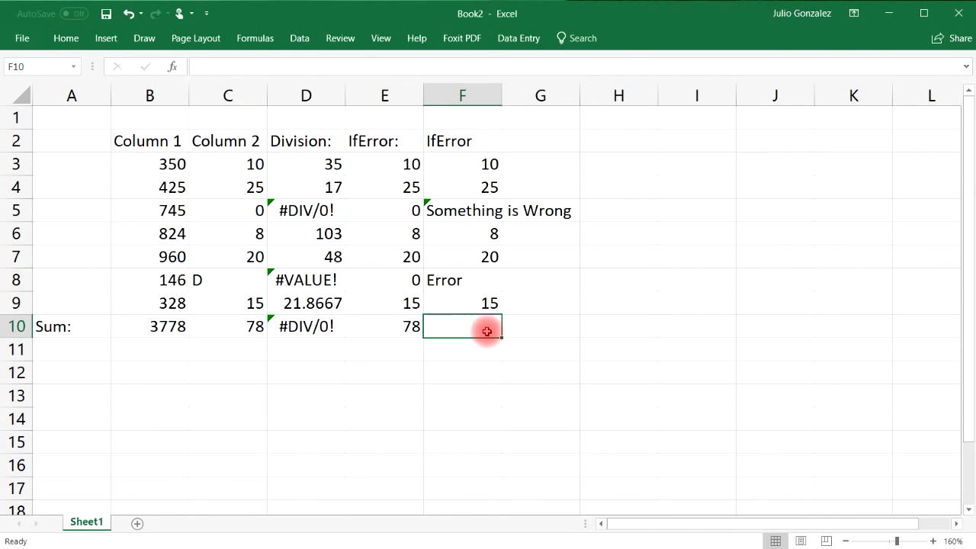